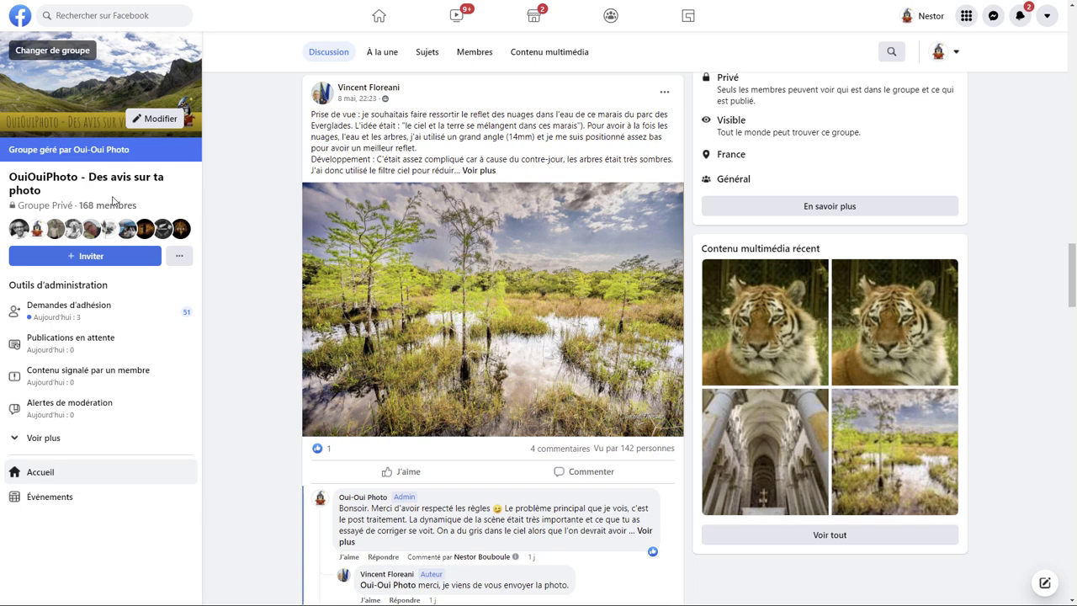
- Open the Everglades swamp photo from the Facebook group post in the full-screen viewer
left_click(486, 275)
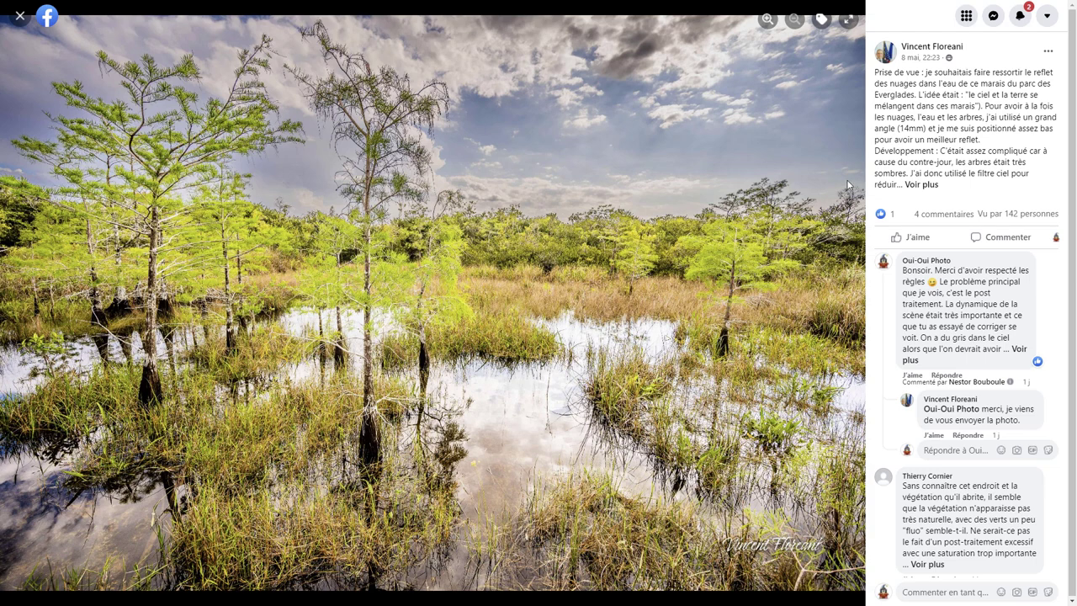
- Expand the post's caption with 'Voir plus' to read its full text
left_click(921, 185)
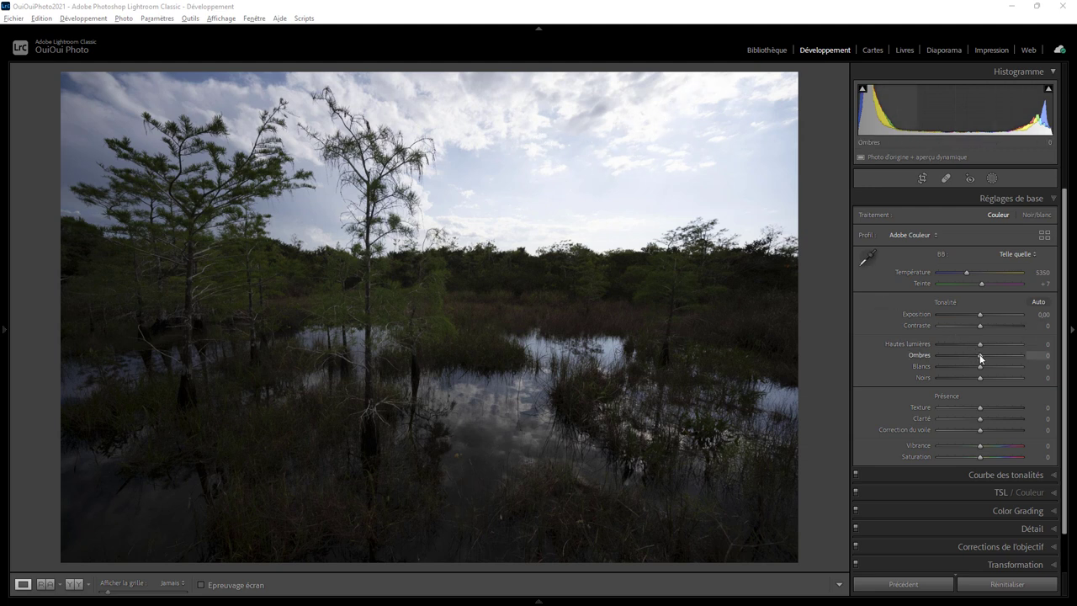
- After trial adjustments, settle on shadows +93, exposure +0.88 and highlights −100 in Réglages de base
left_click_drag(979, 344, 969, 345)
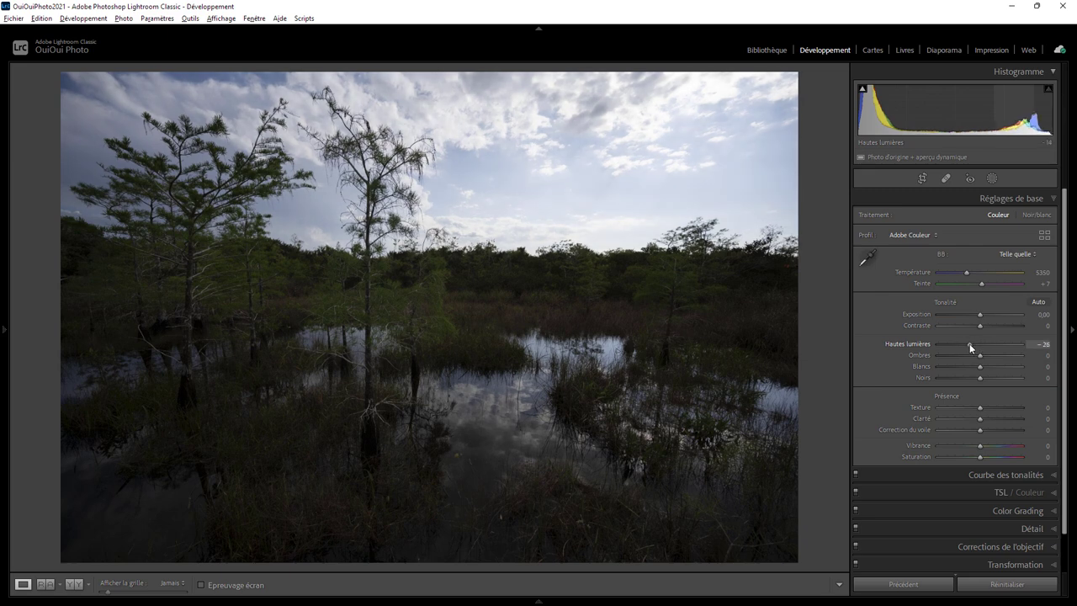
mouse_move(969, 343)
left_mouse_down()
mouse_move(980, 341)
mouse_move(965, 346)
left_mouse_up()
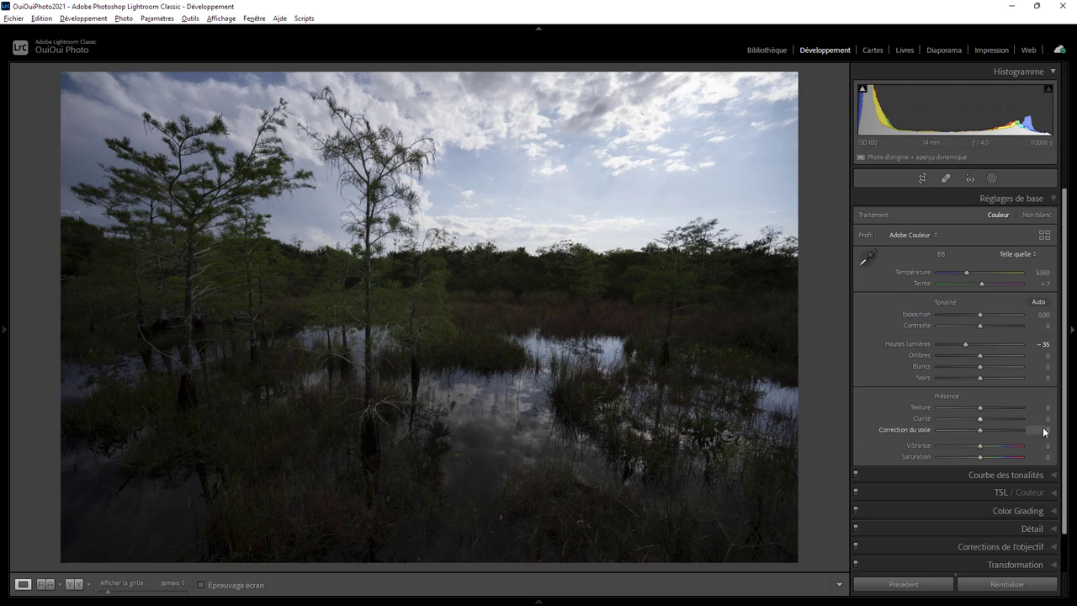
left_click_drag(981, 354, 1022, 357)
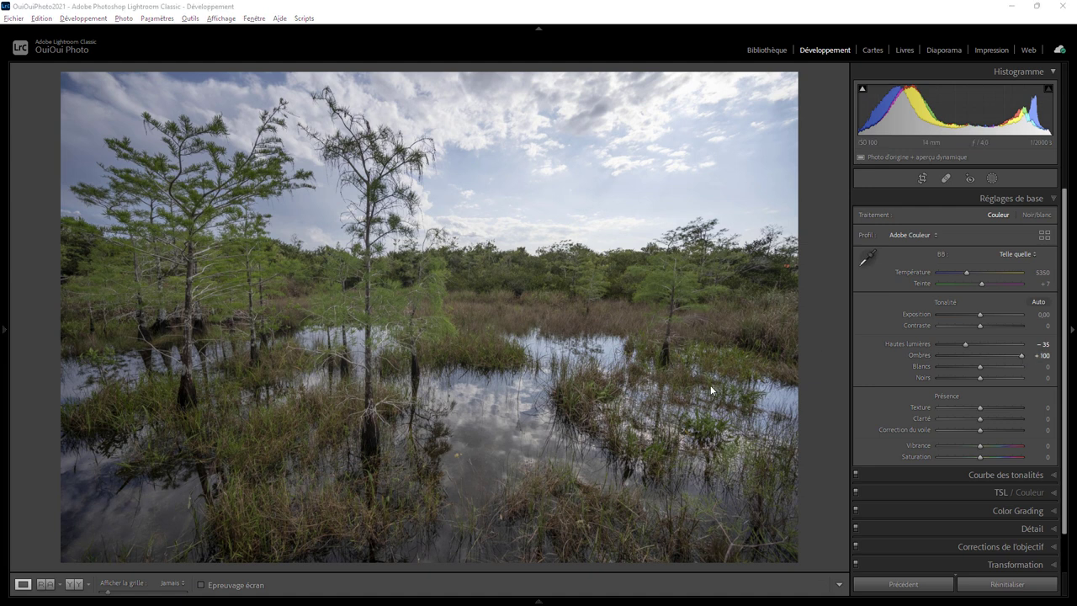
double_click(1020, 355)
left_click_drag(979, 355, 1017, 358)
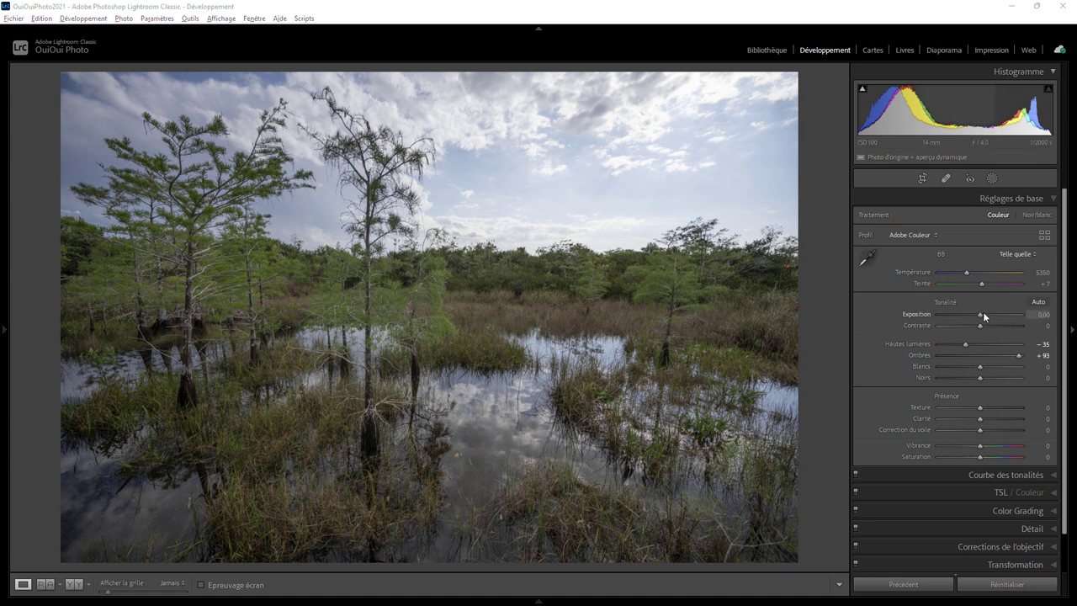
left_click_drag(980, 314, 986, 314)
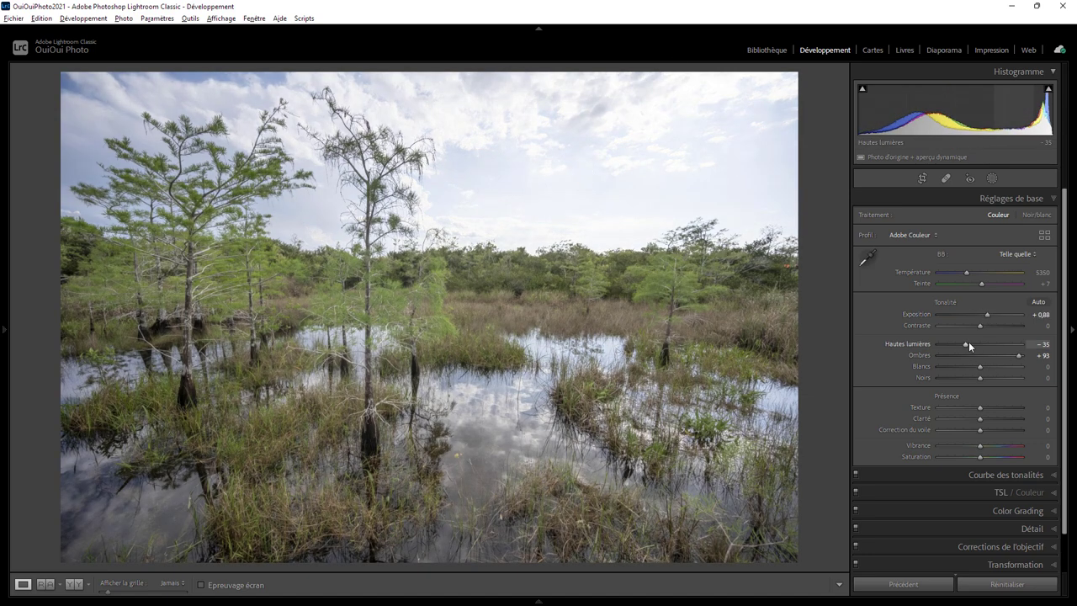
left_click_drag(967, 344, 936, 347)
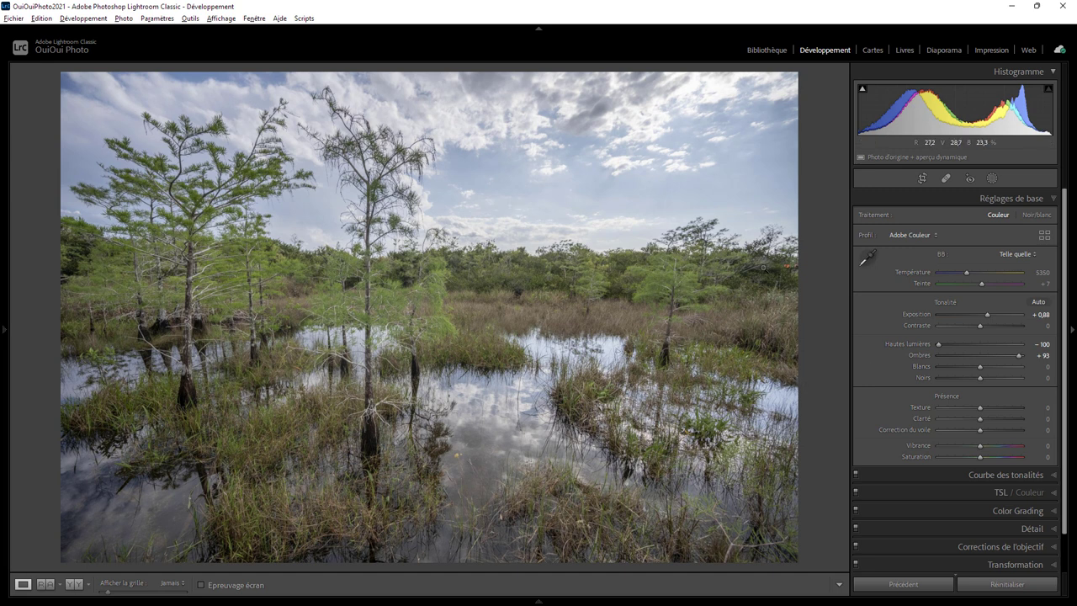
- Zoom in on the right-edge trees and back, then raise saturation to +26 and expand TSL / Couleur
left_click(790, 265)
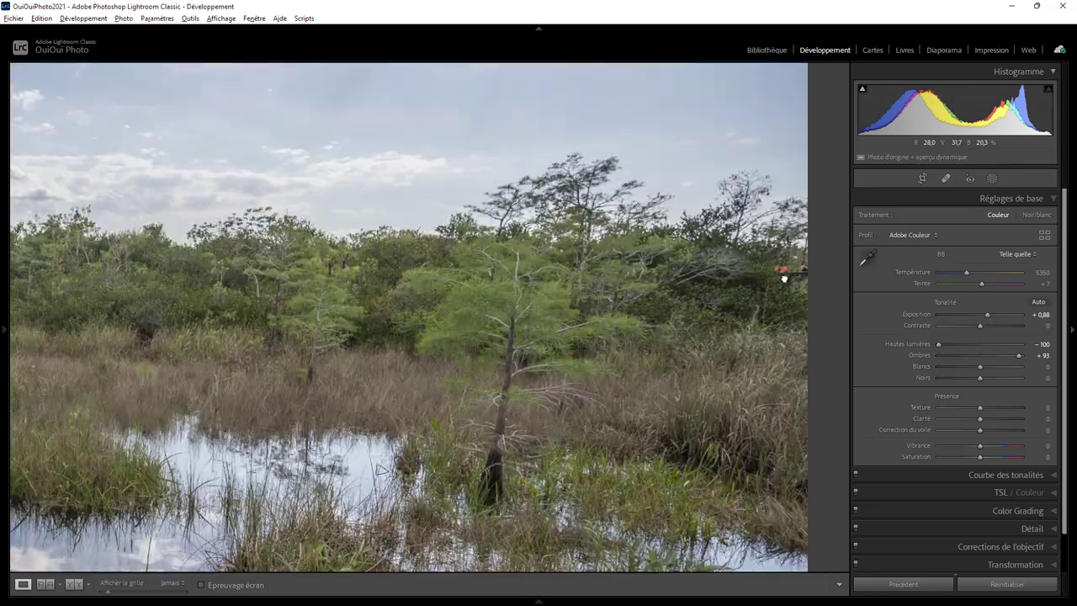
left_click(782, 277)
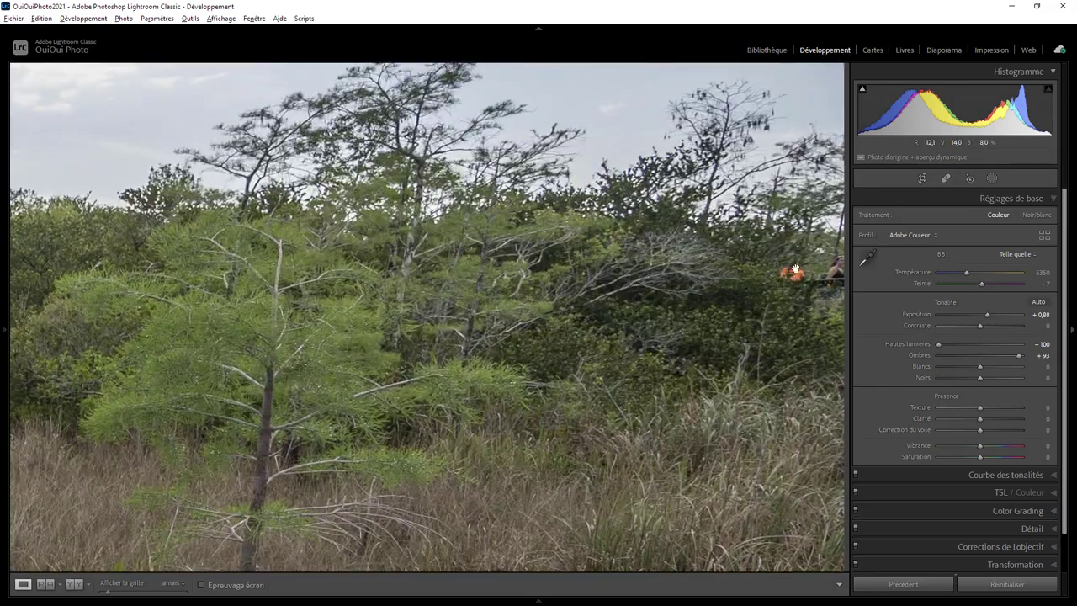
left_click(796, 274)
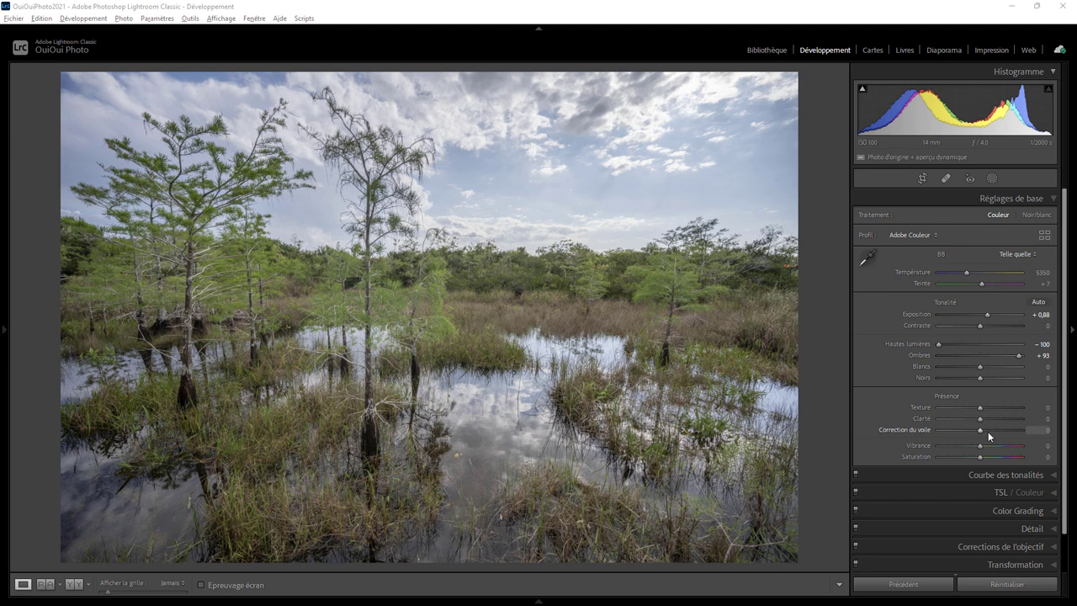
left_click_drag(979, 454, 989, 451)
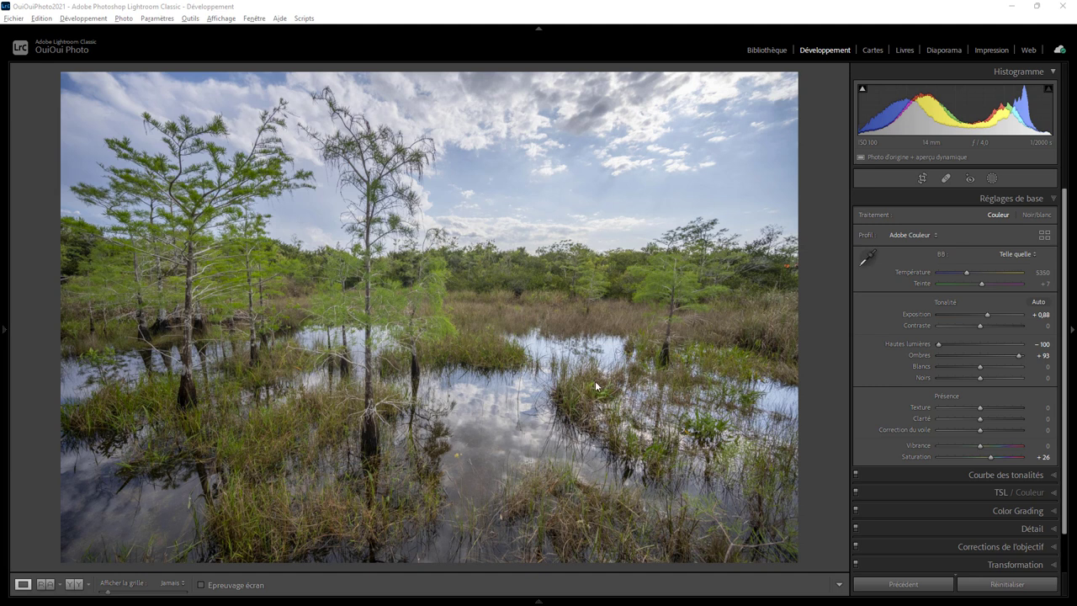
left_click(1052, 492)
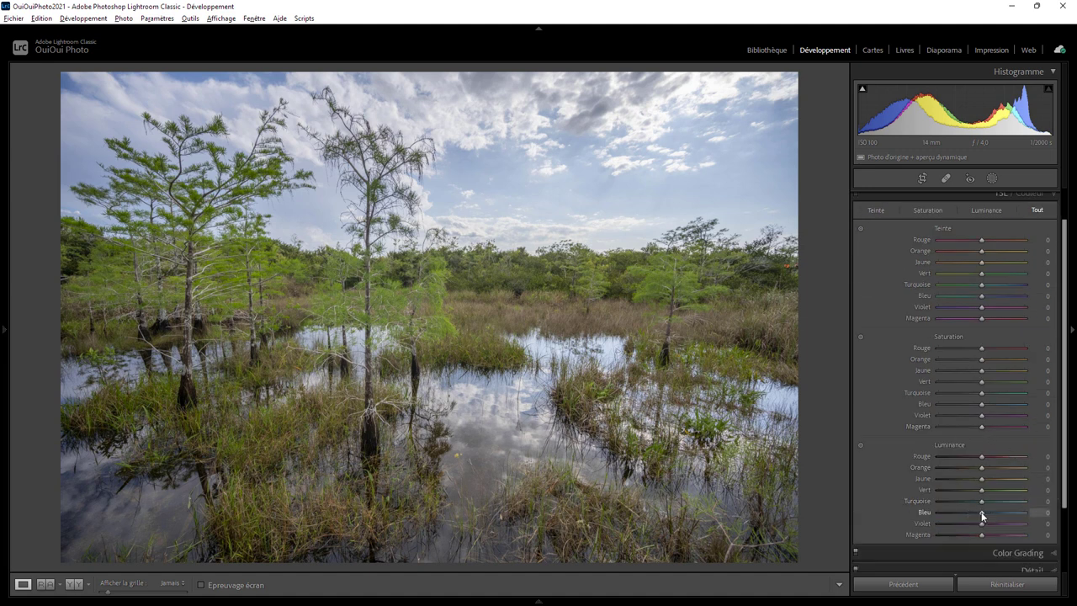
- Lower blue luminance to −27 to darken the sky, and set clarity to +22
left_click_drag(980, 513, 970, 511)
mouse_move(975, 512)
left_mouse_down()
mouse_move(911, 513)
mouse_move(968, 513)
left_mouse_up()
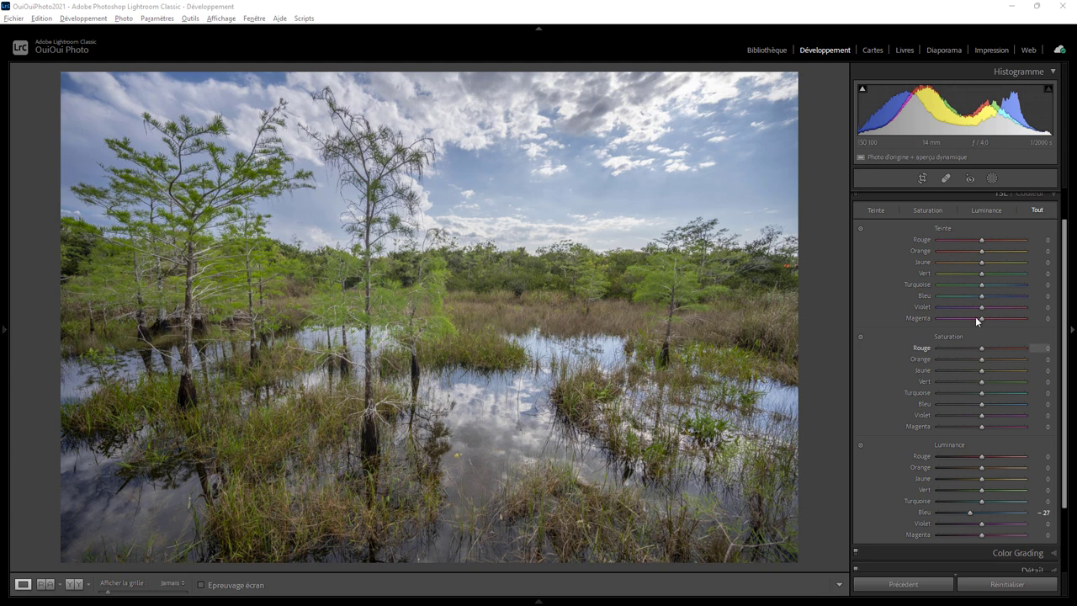
scroll(1065, 297, "up", 2)
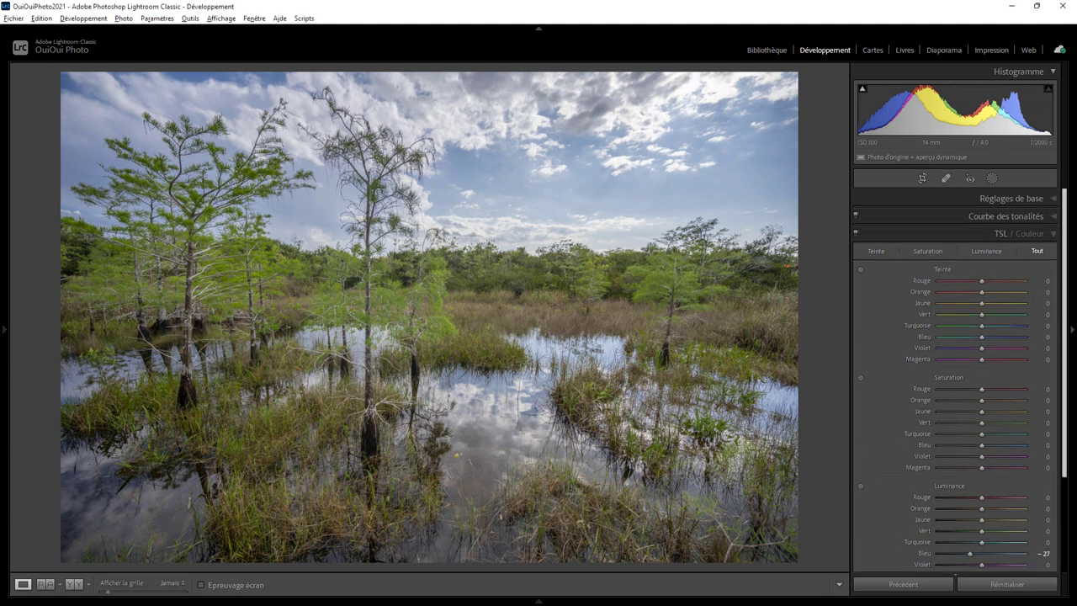
left_click(1058, 200)
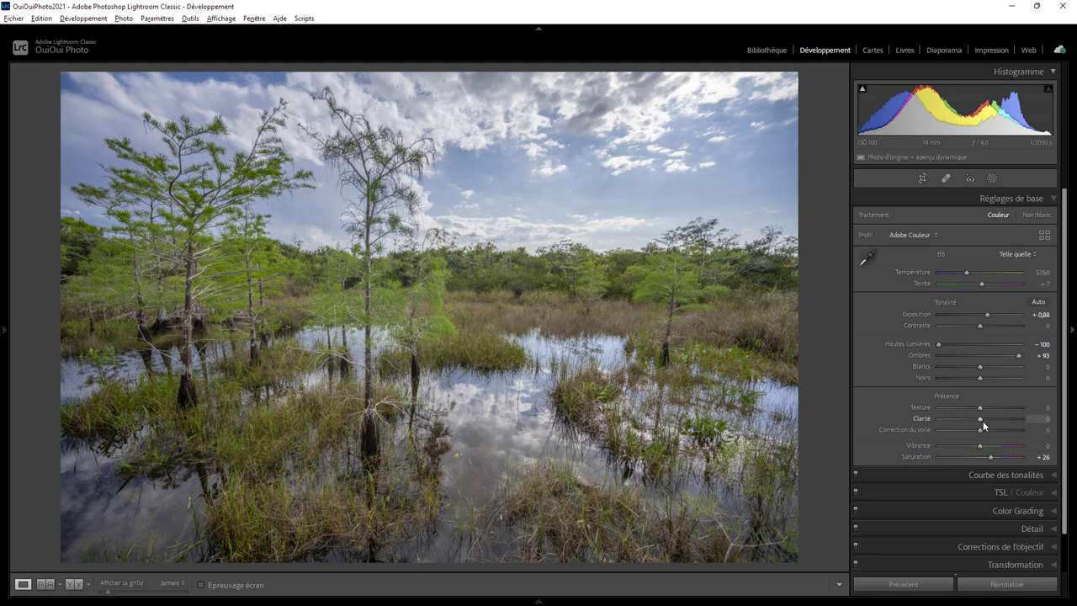
mouse_move(985, 418)
left_mouse_down()
mouse_move(1069, 425)
mouse_move(988, 418)
left_mouse_up()
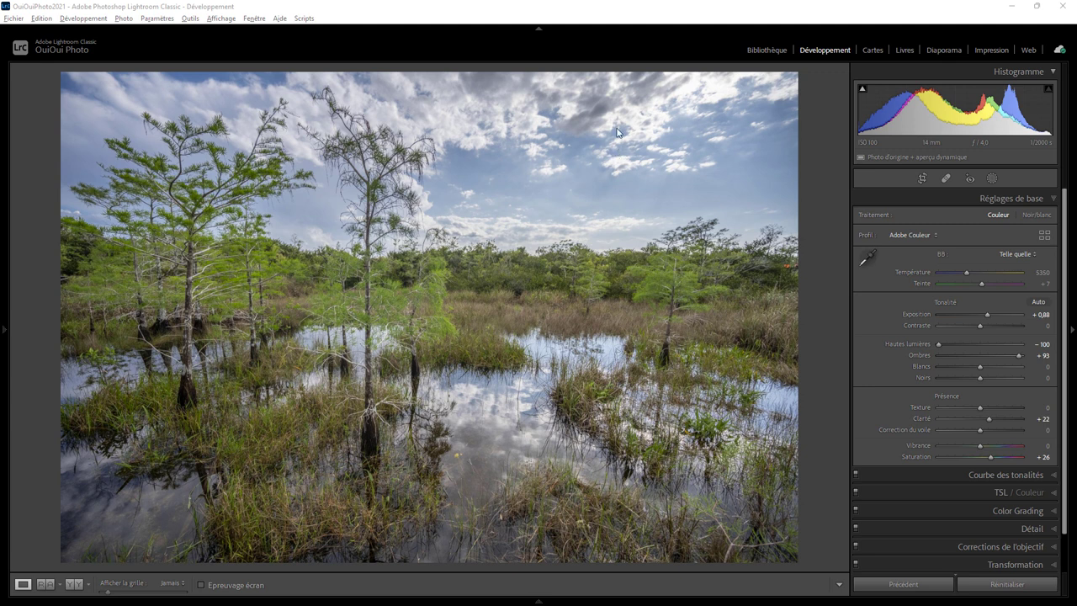
left_click(1047, 492)
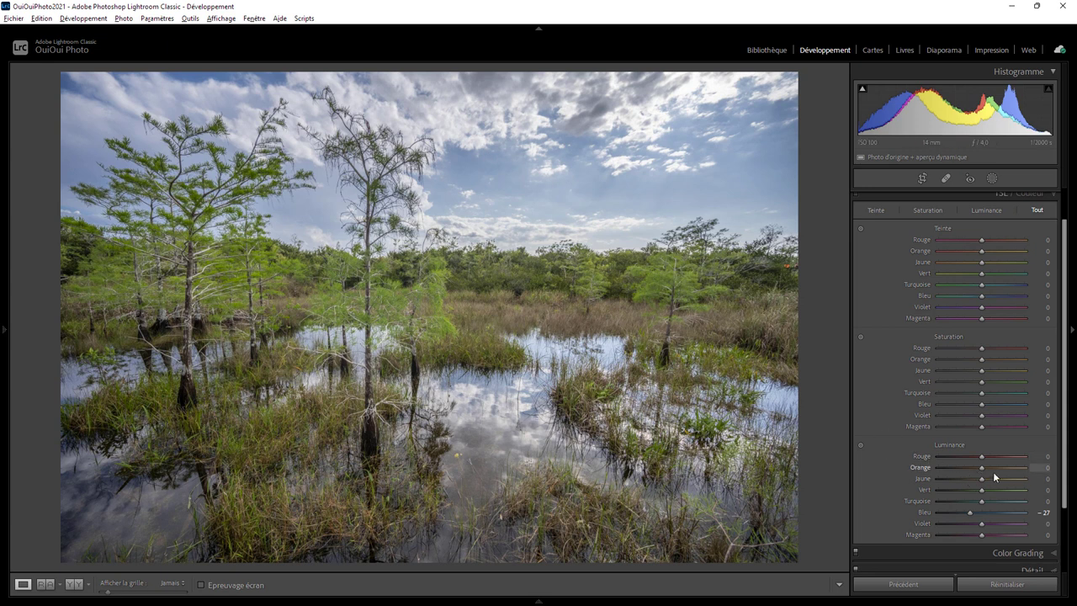
- Raise orange and yellow luminance to +42 and set green luminance to +3
left_click_drag(979, 466, 1010, 467)
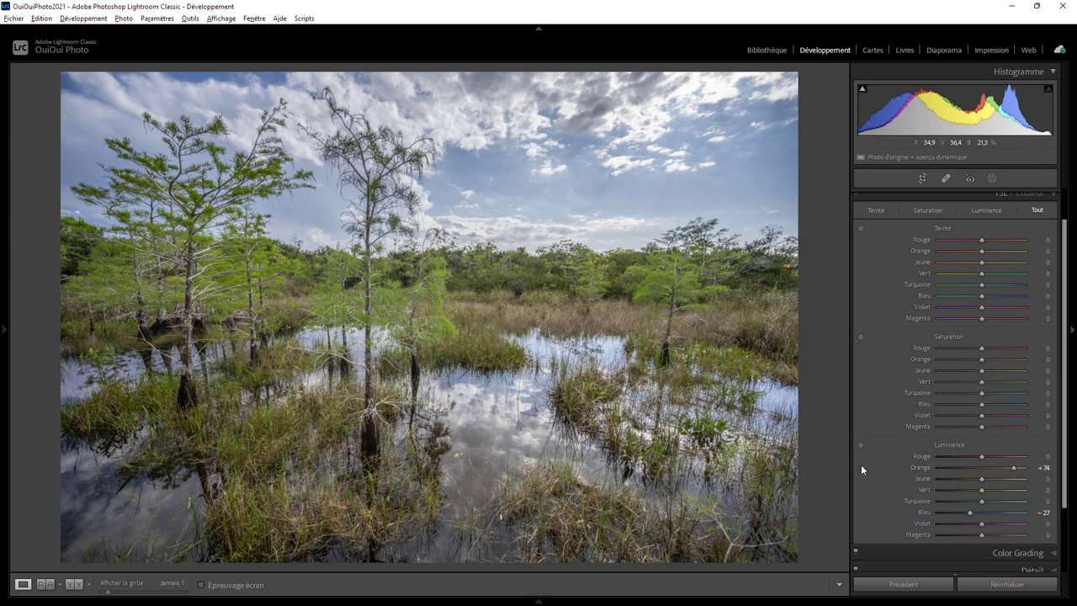
mouse_move(1014, 472)
left_mouse_down()
mouse_move(923, 469)
mouse_move(1036, 481)
mouse_move(998, 469)
mouse_move(945, 478)
mouse_move(999, 478)
left_mouse_up()
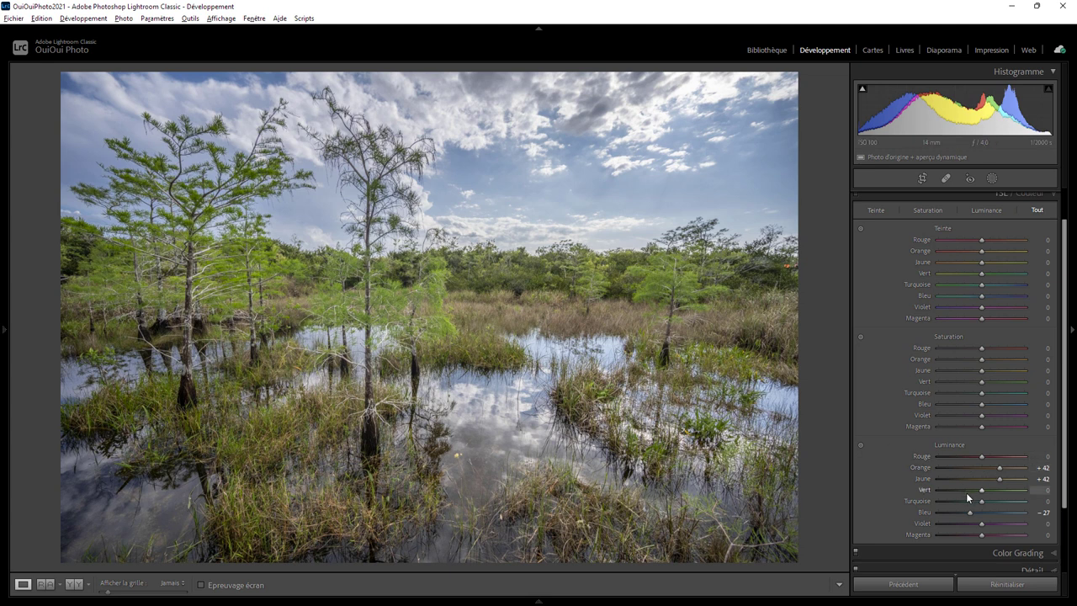
mouse_move(982, 489)
left_mouse_down()
mouse_move(938, 486)
mouse_move(1037, 490)
left_mouse_up()
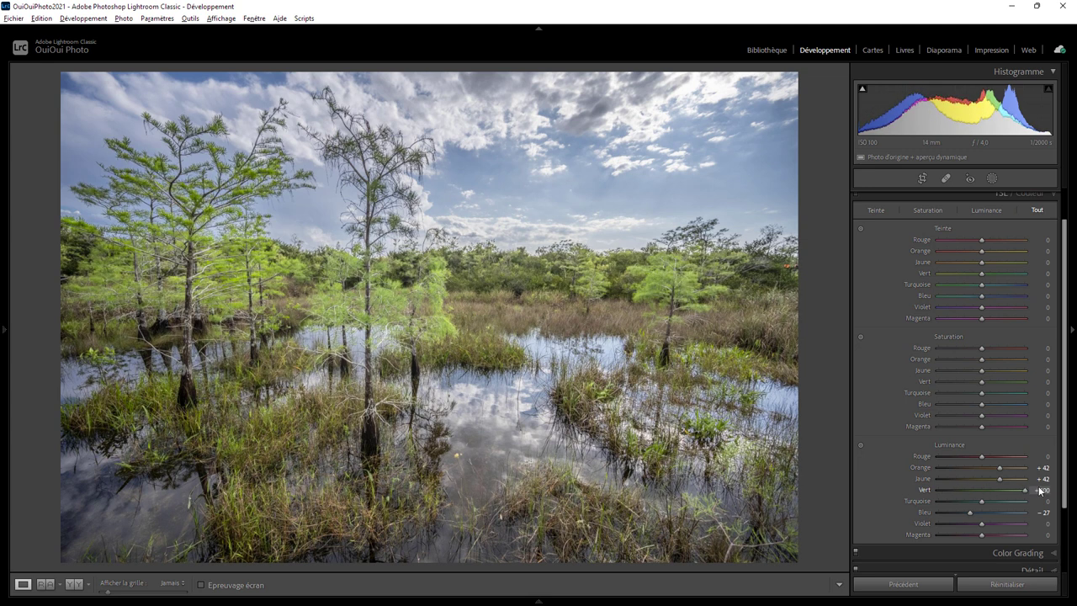
mouse_move(1019, 491)
left_mouse_down()
mouse_move(961, 495)
mouse_move(986, 495)
left_mouse_up()
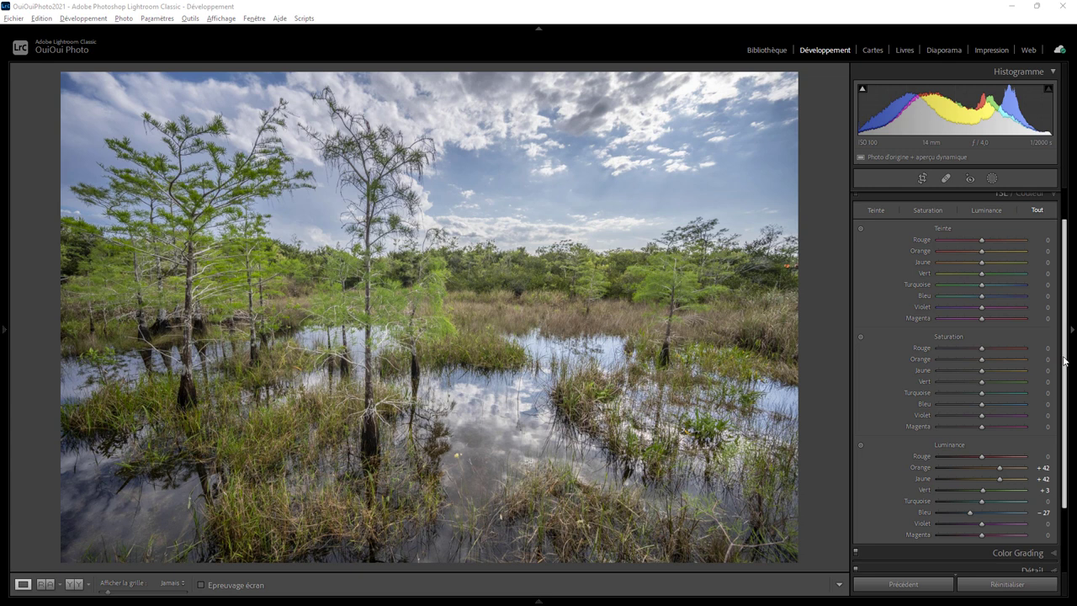
scroll(1064, 360, "up", 2)
- Settle the whites at +18 in Réglages de base after testing −100 and zero
left_click(1051, 198)
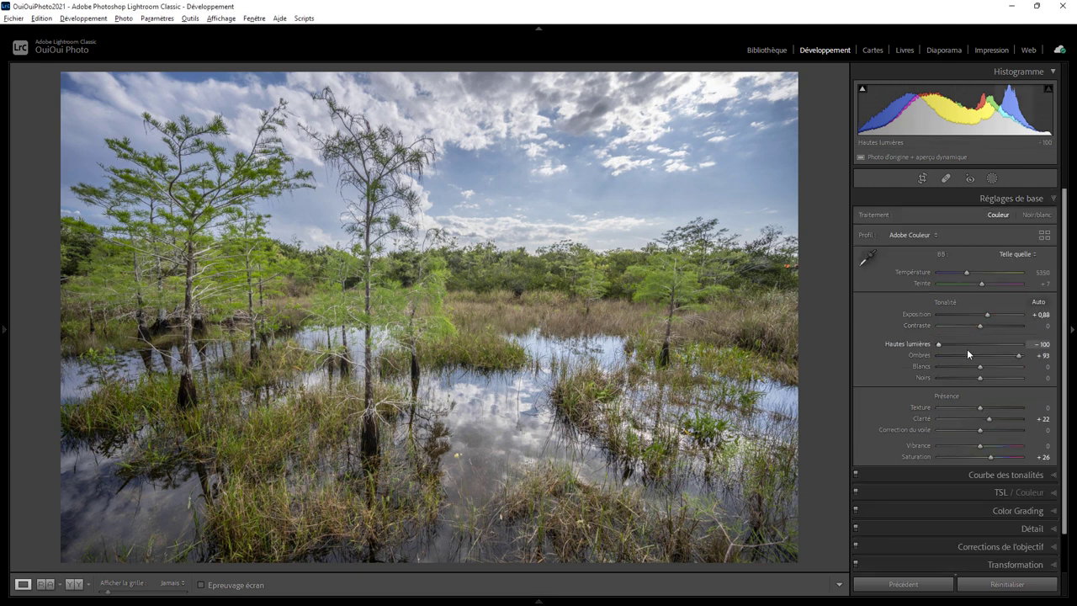
left_click_drag(980, 370, 926, 367)
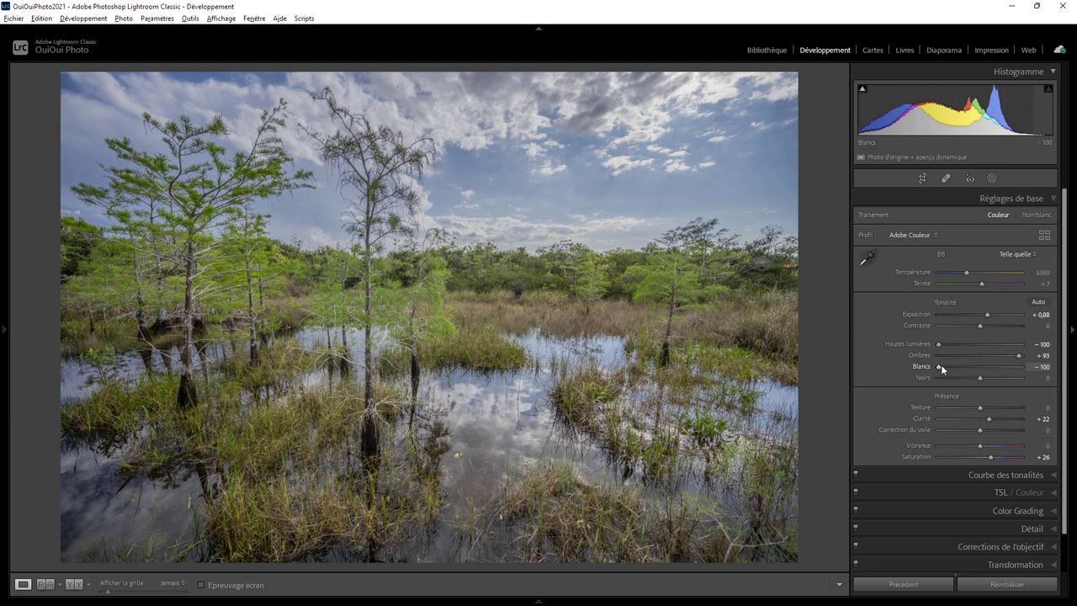
double_click(940, 366)
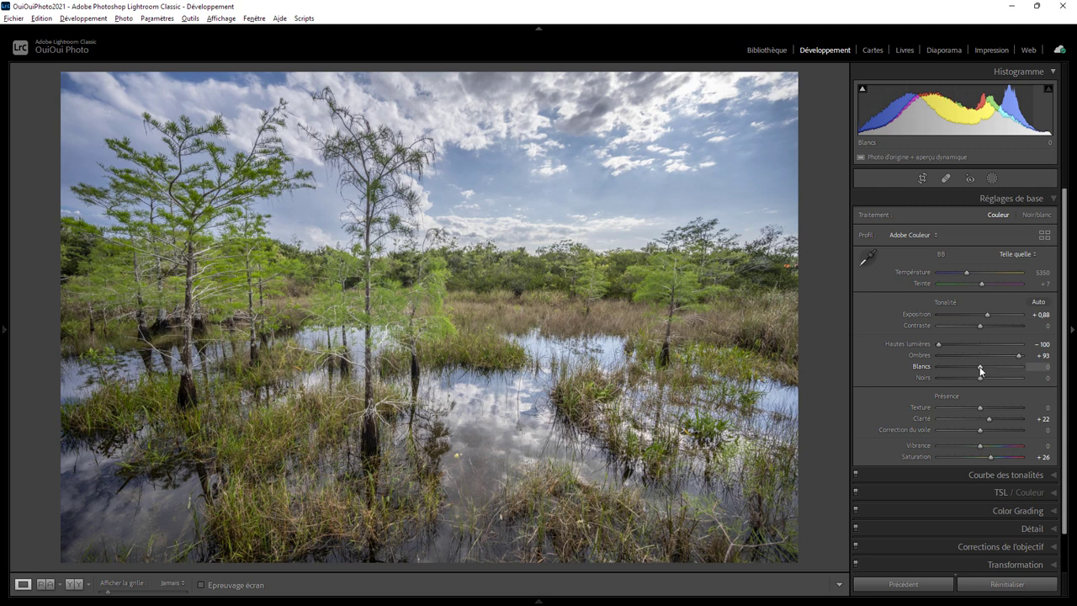
scroll(979, 370, "up", 5)
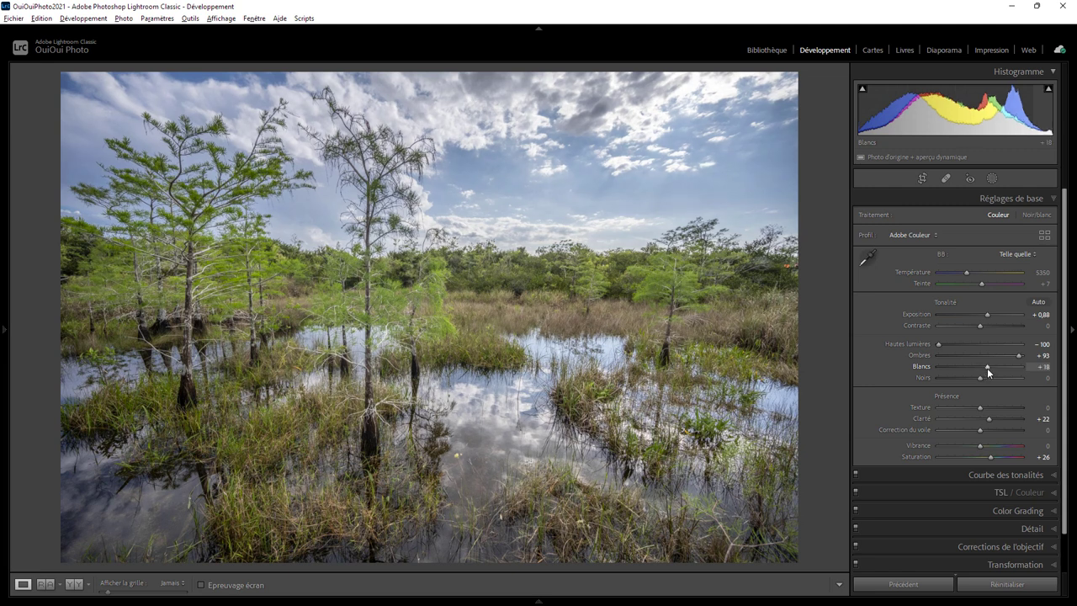
double_click(987, 367)
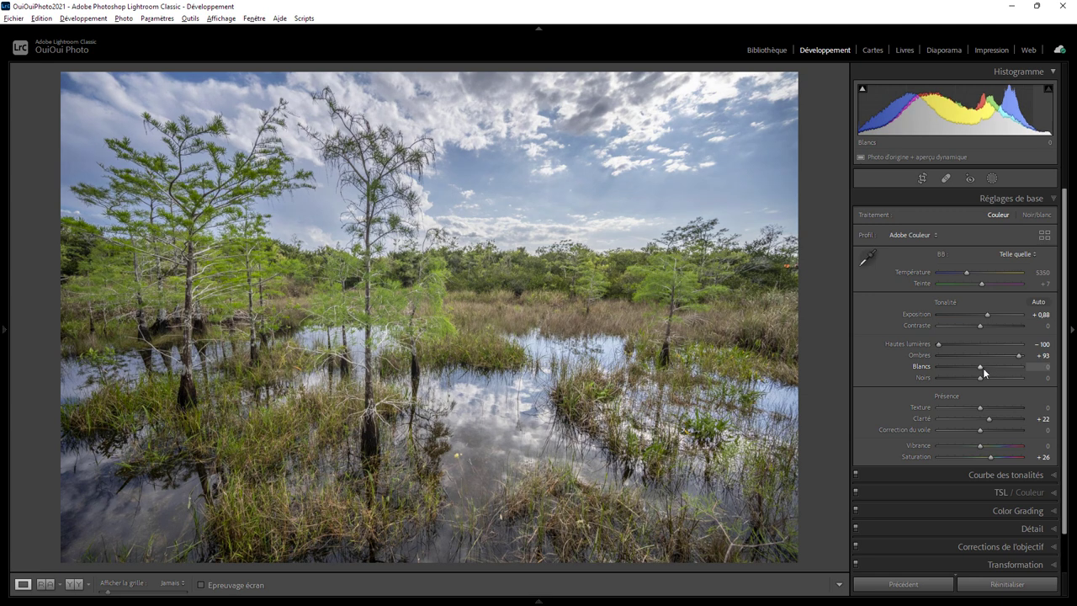
key("ctrl+z")
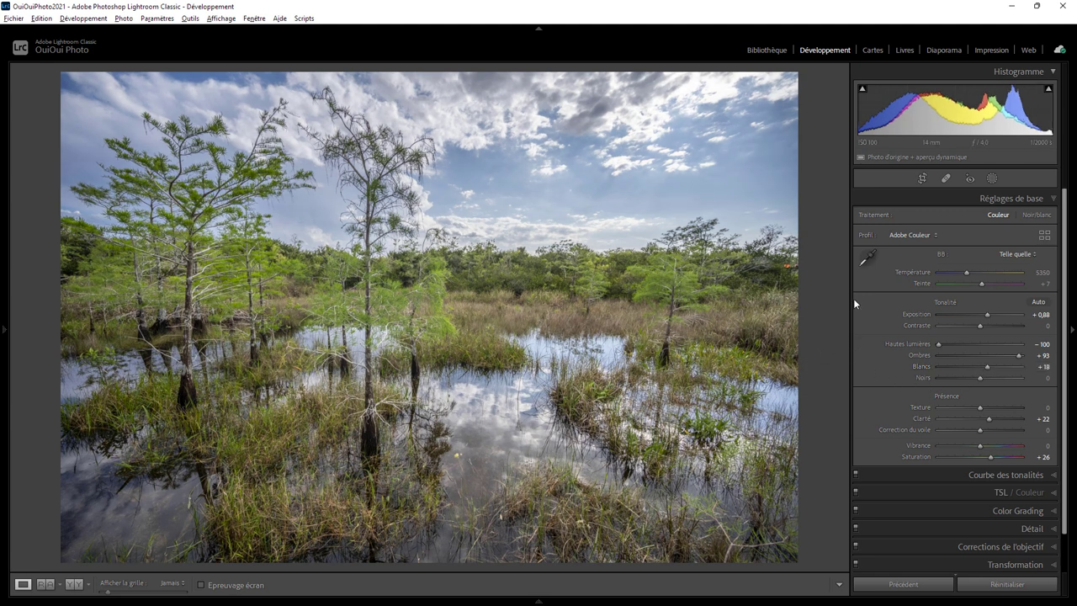
- Nudge contrast to −1 and check the clouds at 1:1 before returning to fit view
left_click_drag(978, 325, 977, 322)
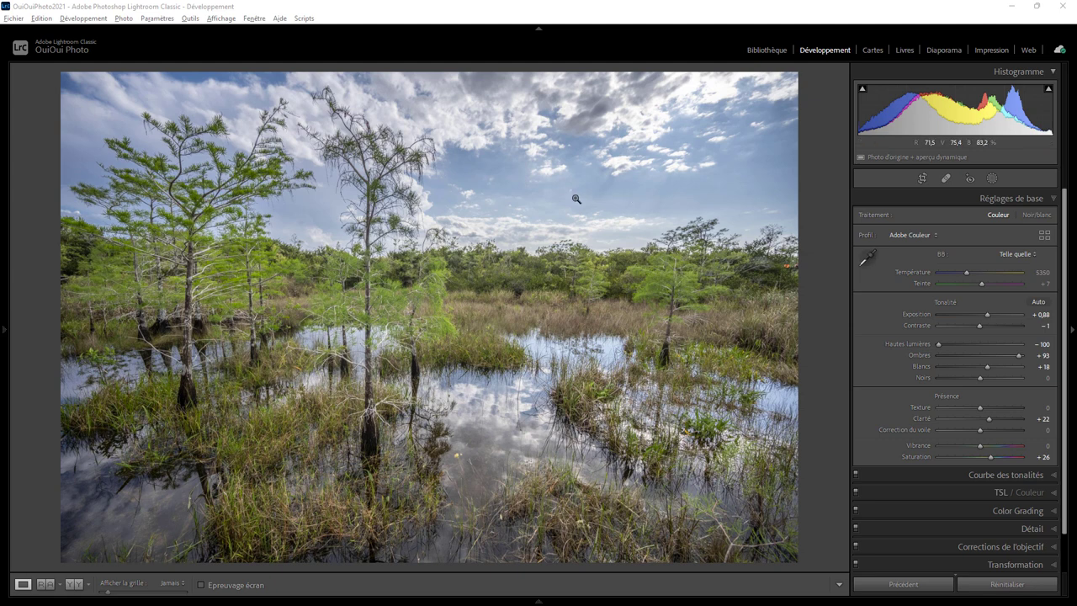
left_click(697, 91)
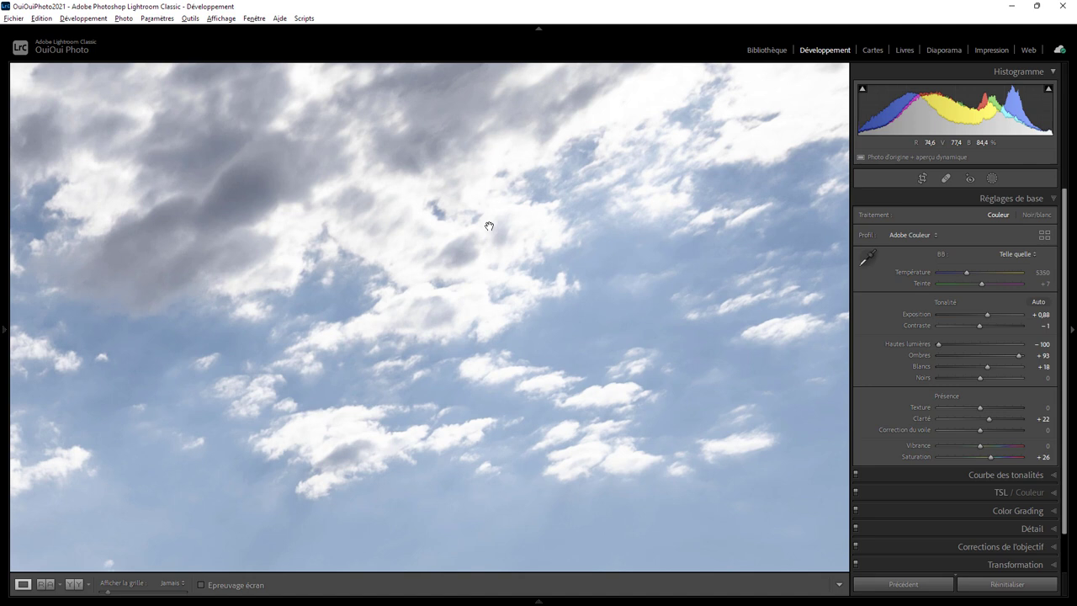
left_click(679, 146)
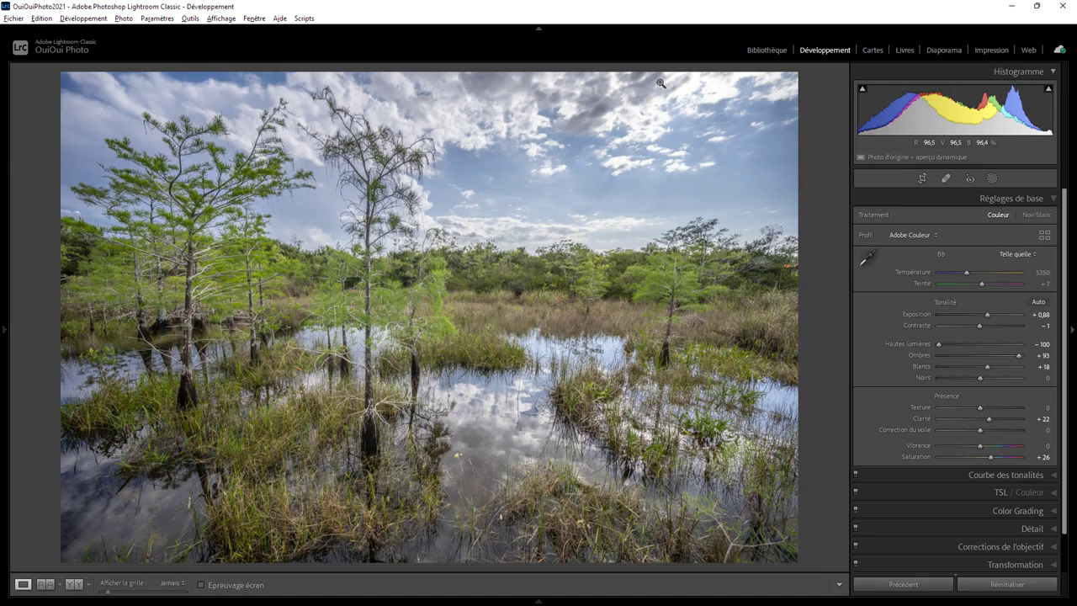
- Draw a radial gradient mask over the upper-right sky
left_click(991, 179)
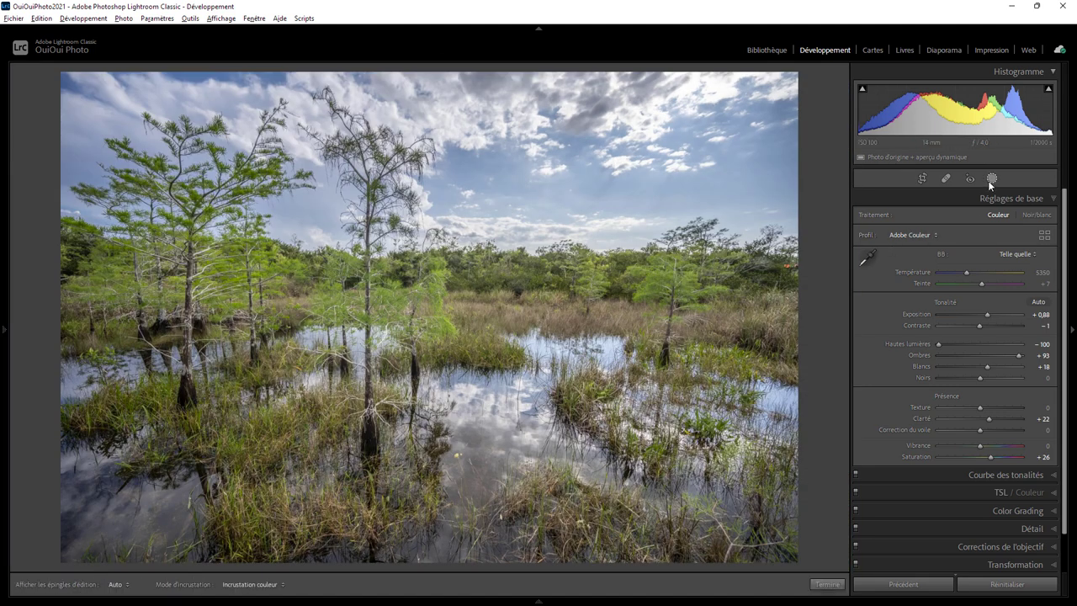
left_click(895, 277)
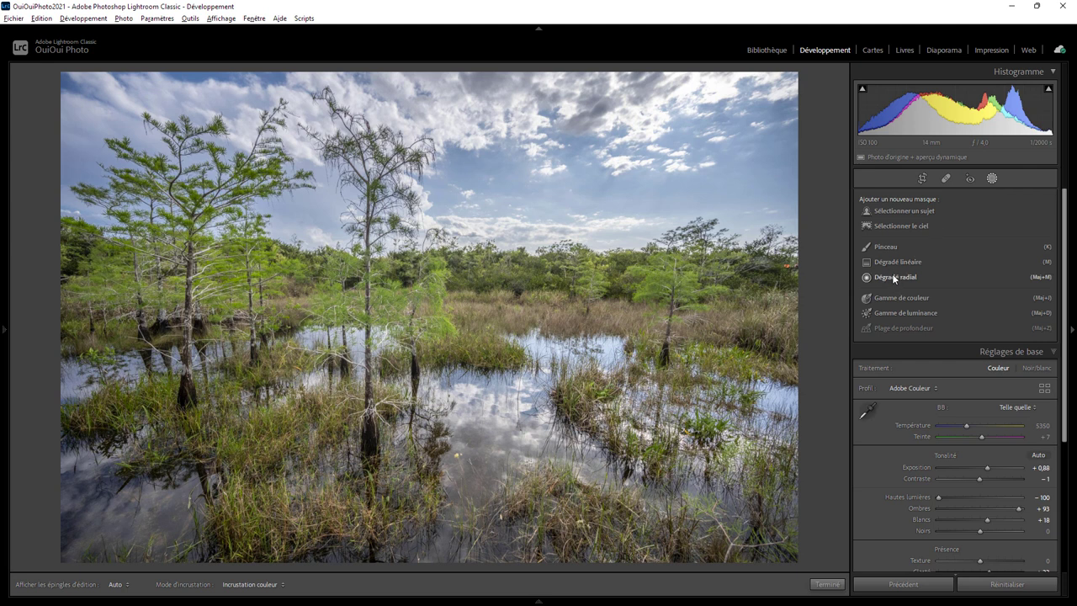
left_click_drag(675, 104, 779, 151)
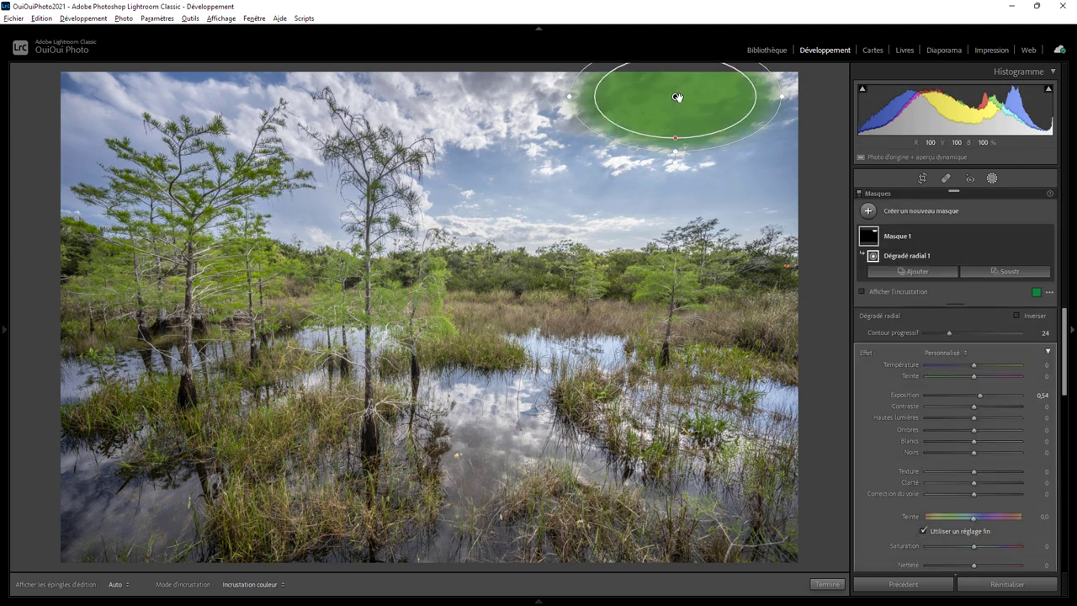
double_click(867, 353)
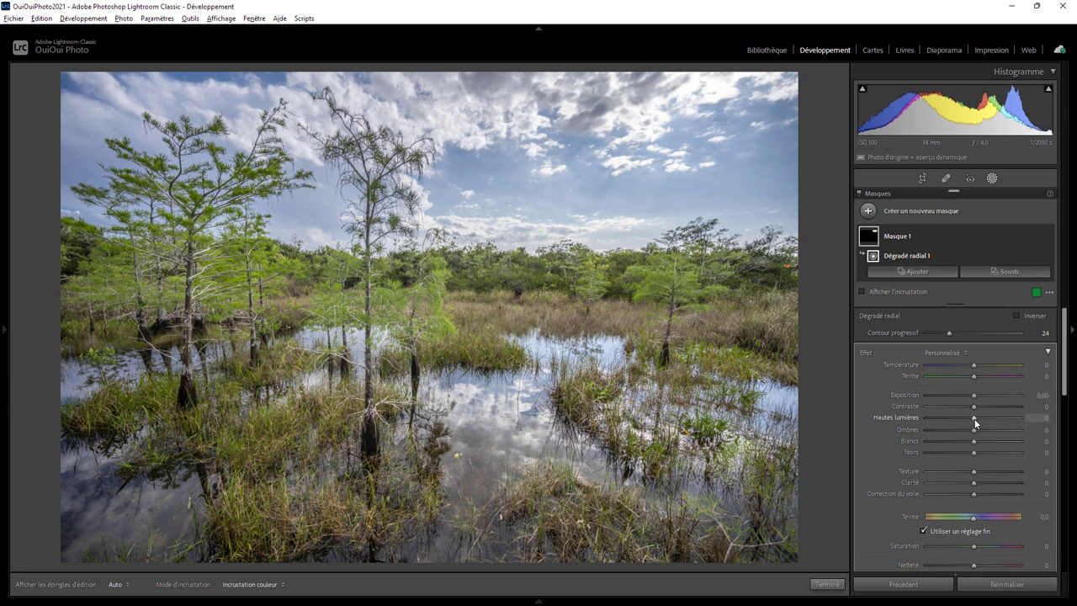
- Test highlights, exposure and whites on the radial mask, then remove the gradient
left_click_drag(976, 417, 959, 415)
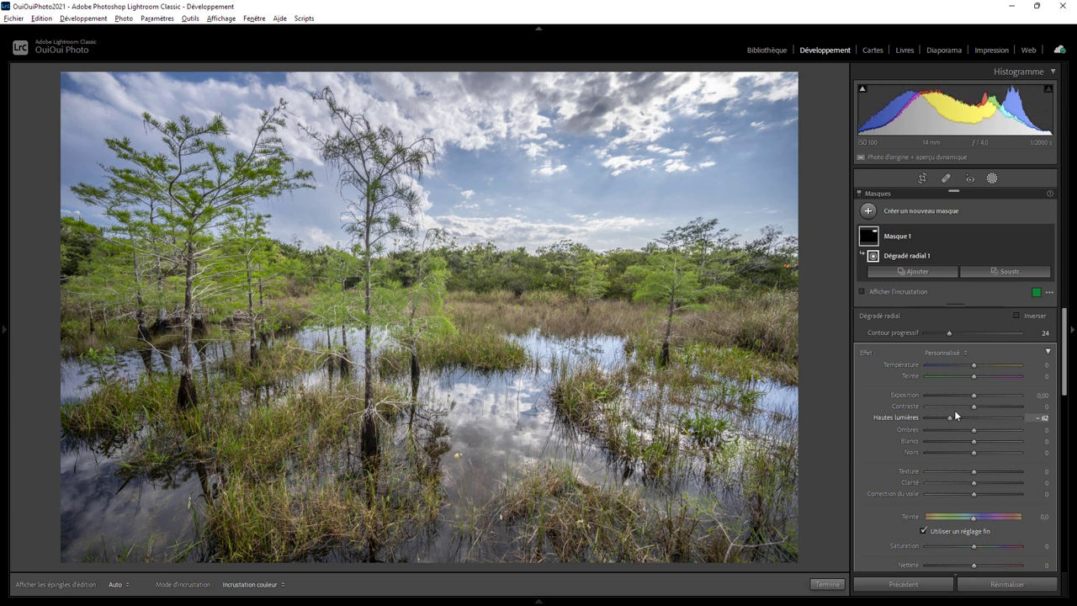
double_click(958, 416)
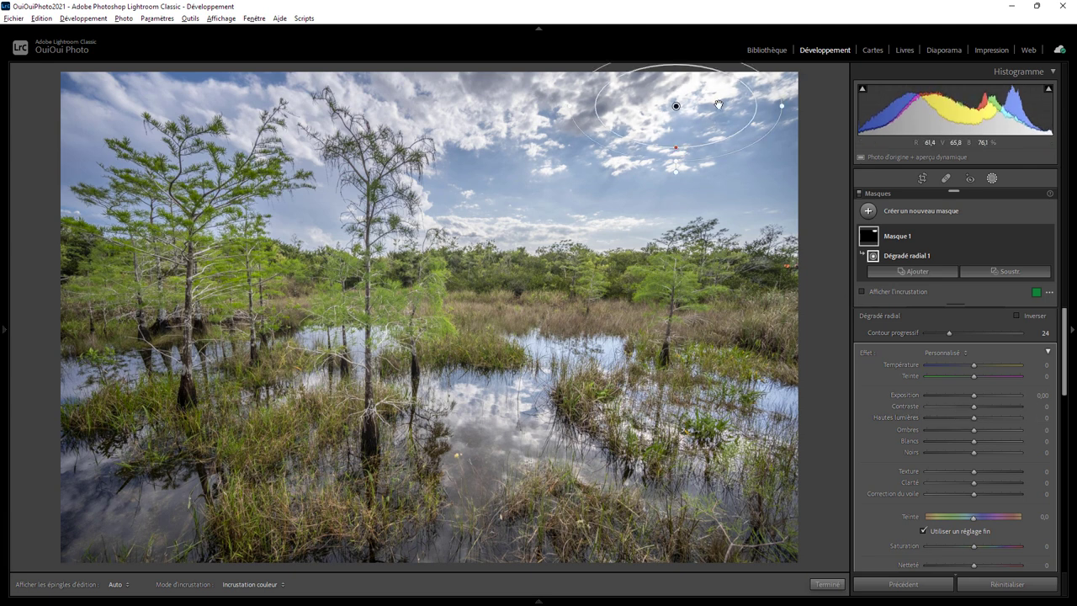
mouse_move(973, 395)
left_mouse_down()
mouse_move(940, 396)
mouse_move(956, 393)
left_mouse_up()
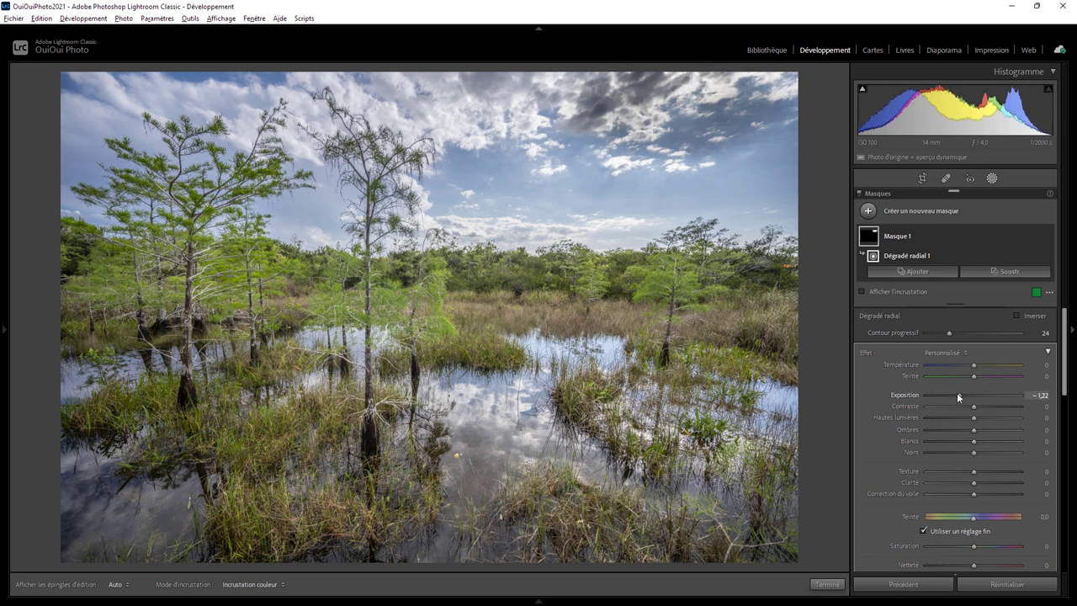
double_click(957, 394)
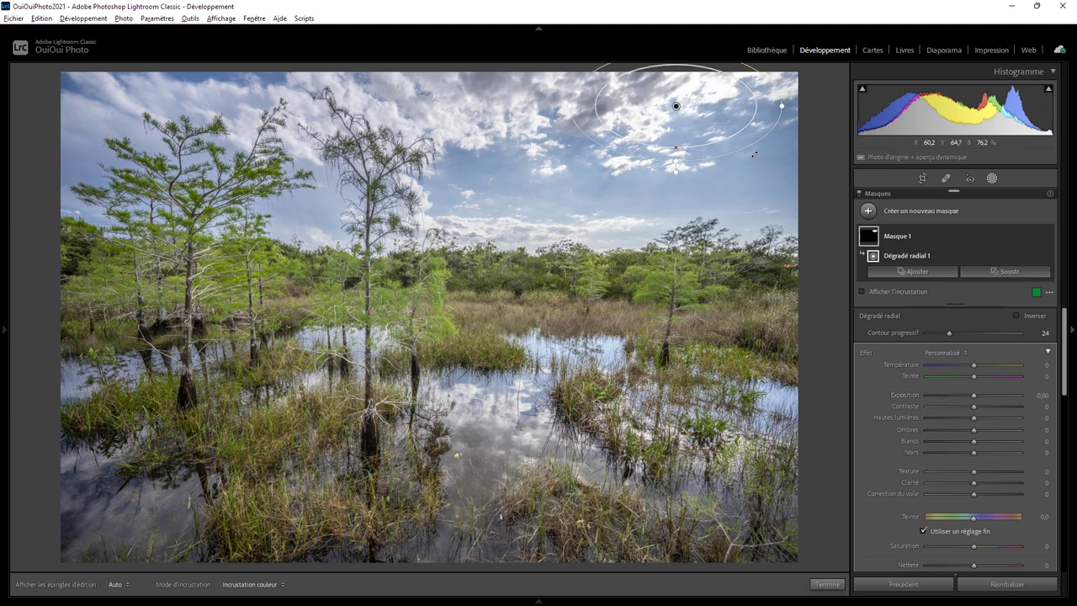
mouse_move(973, 440)
left_mouse_down()
mouse_move(949, 442)
mouse_move(971, 444)
mouse_move(960, 416)
mouse_move(937, 414)
left_mouse_up()
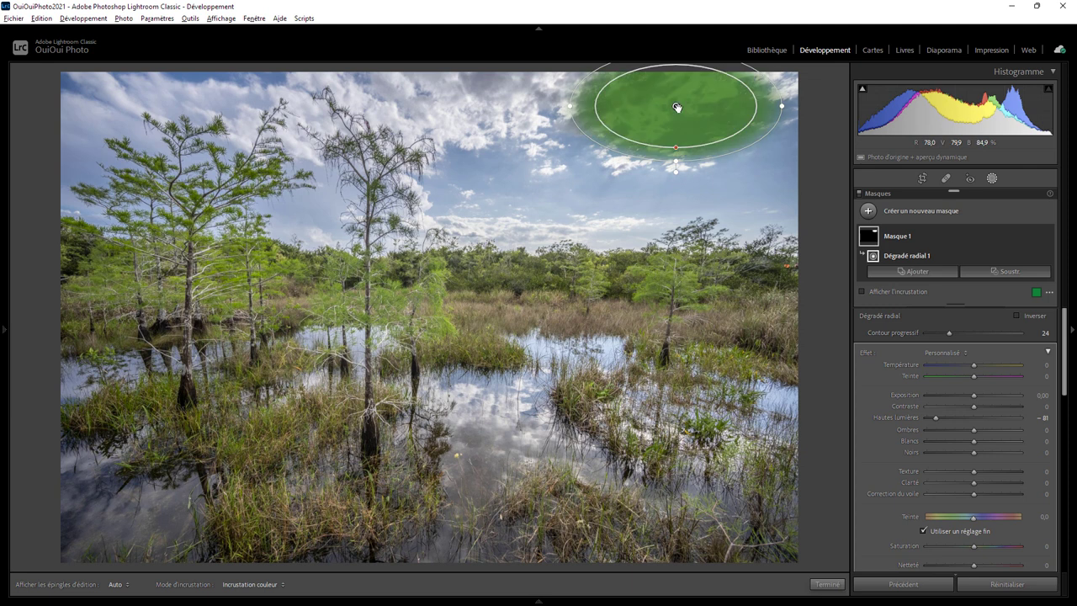
key("Escape")
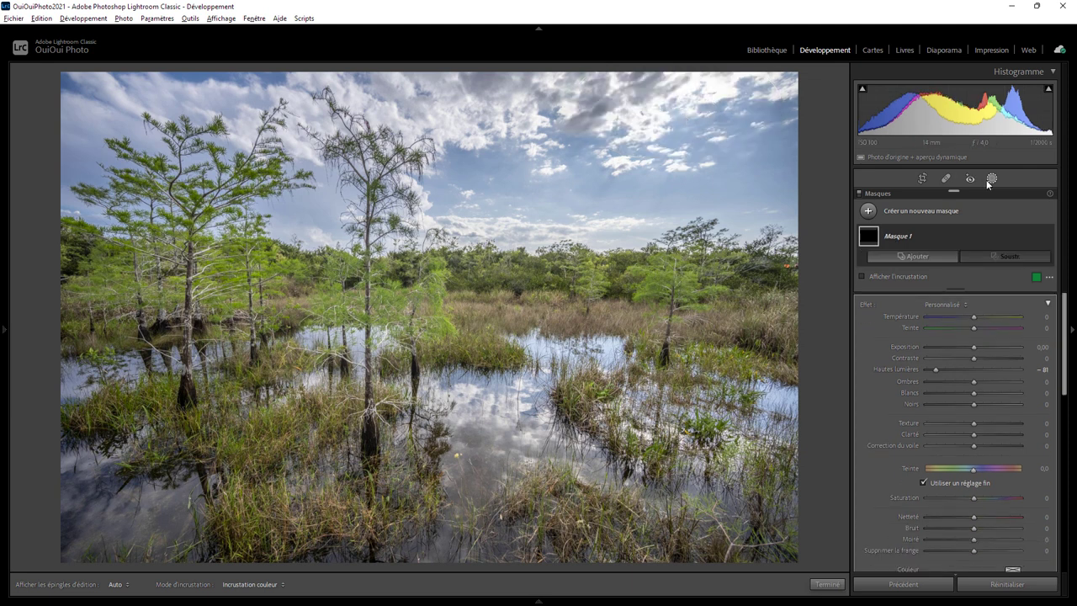
- Paint a new brush mask over the upper-right sky and set its exposure to −0.55
left_click(993, 179)
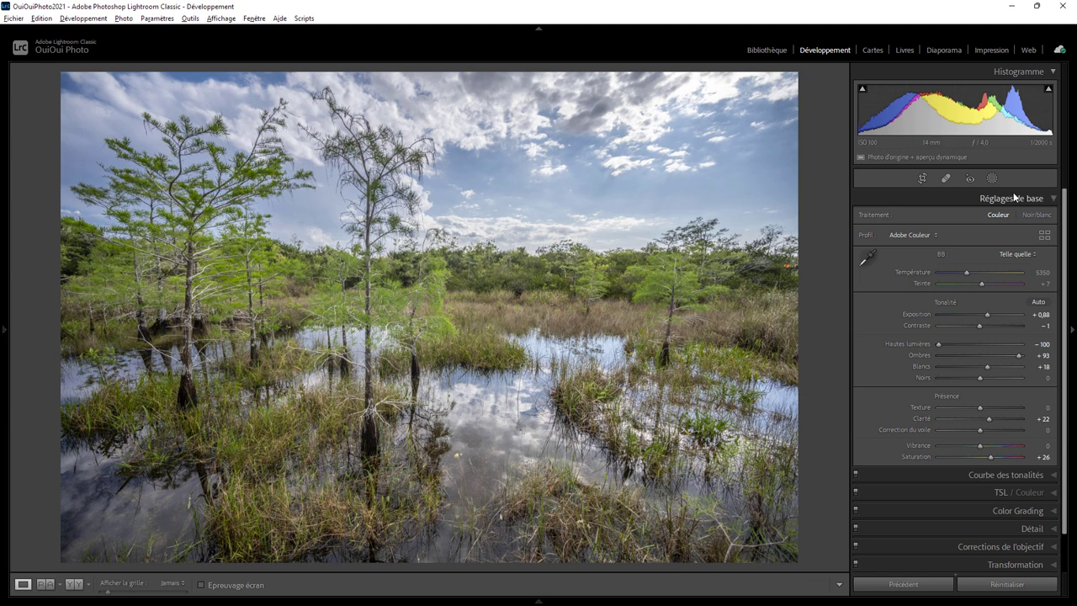
left_click(992, 178)
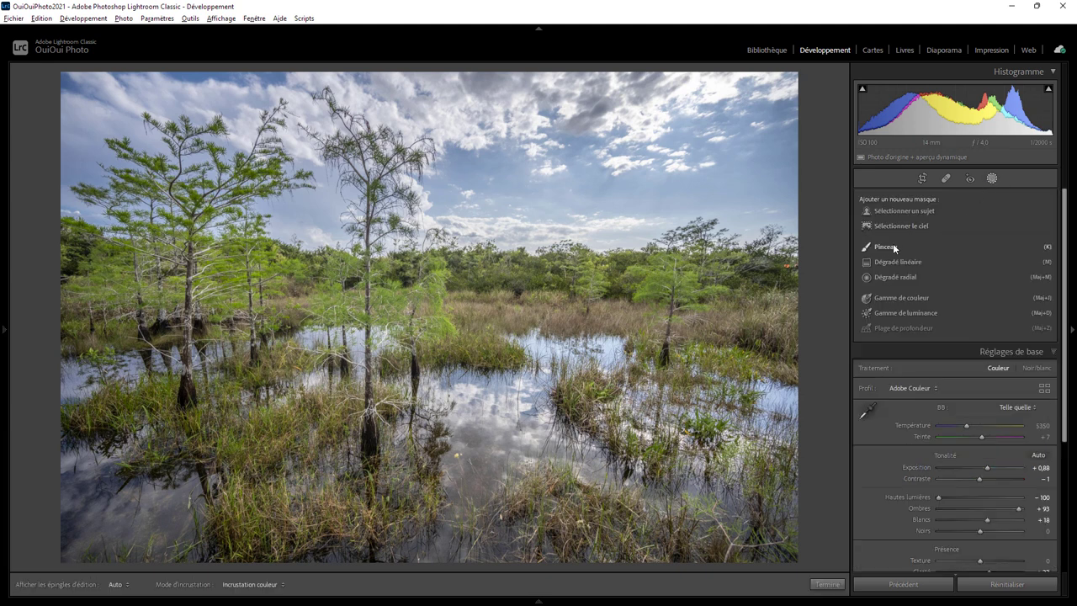
left_click(887, 246)
scroll(724, 84, "down", 8)
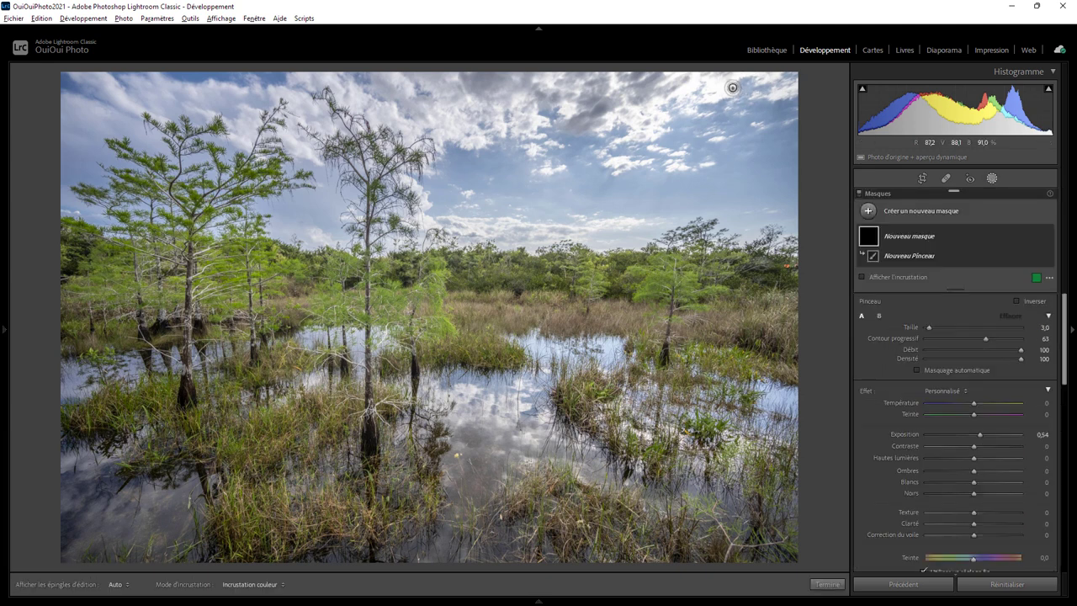
key("alt")
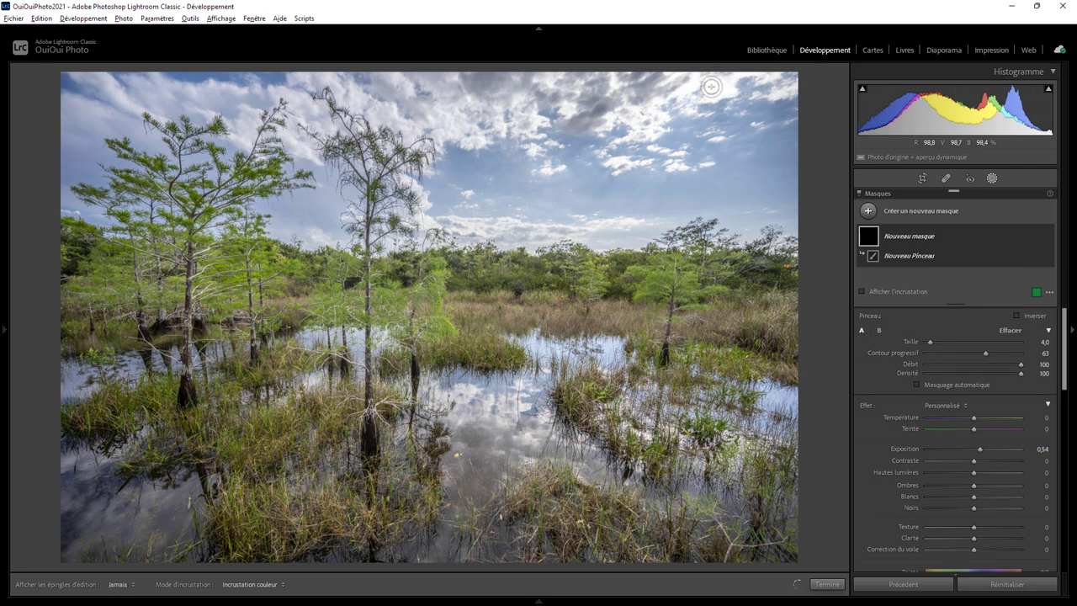
left_click_drag(730, 91, 711, 94)
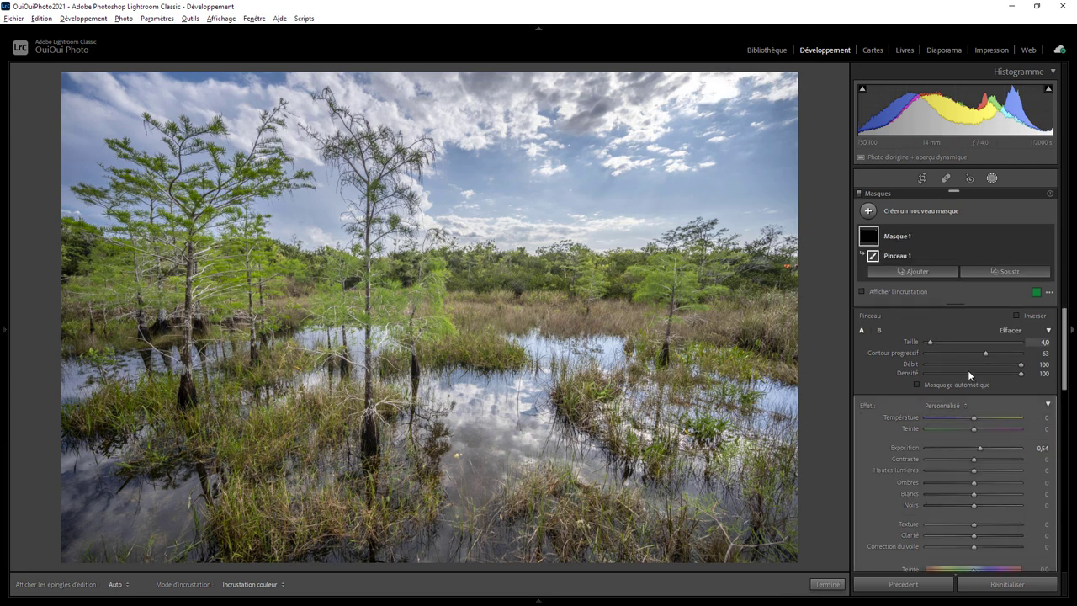
left_click_drag(980, 447, 966, 445)
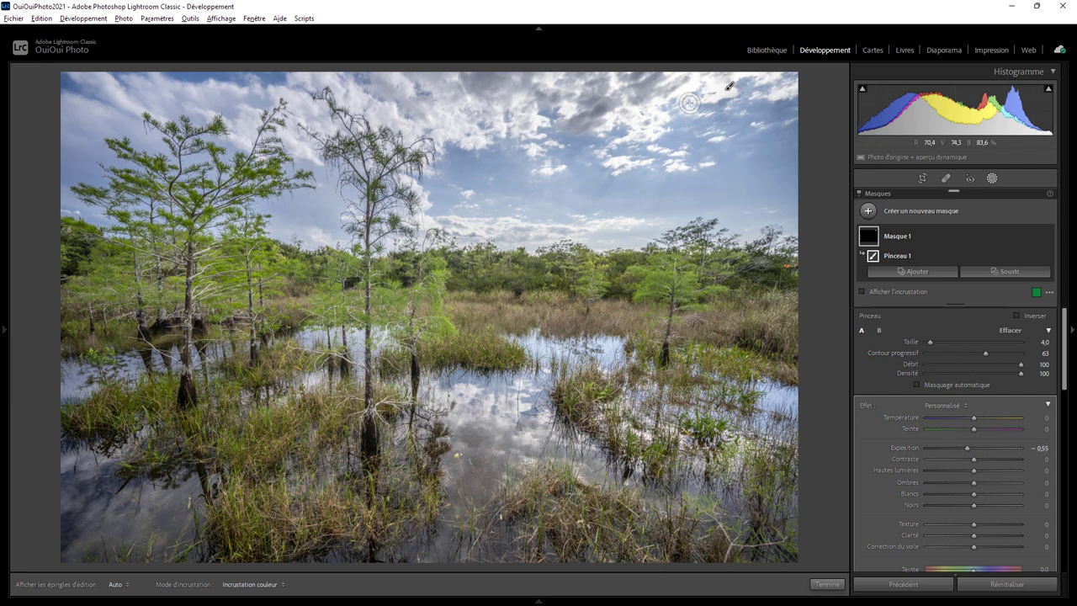
- Toggle edit-pin visibility and shrink the erase brush to size 4
key("h")
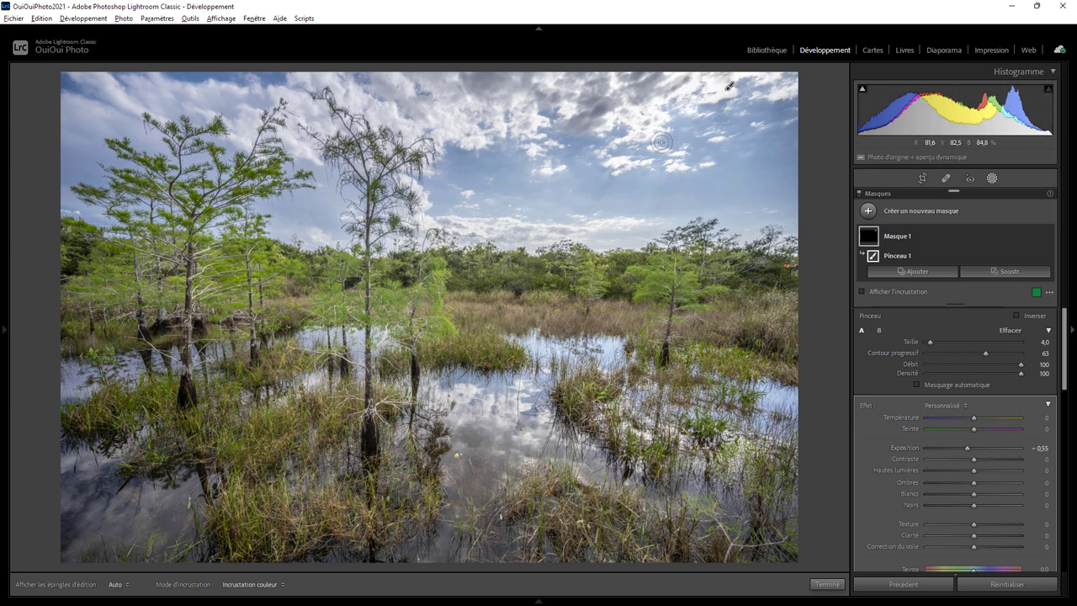
key("h")
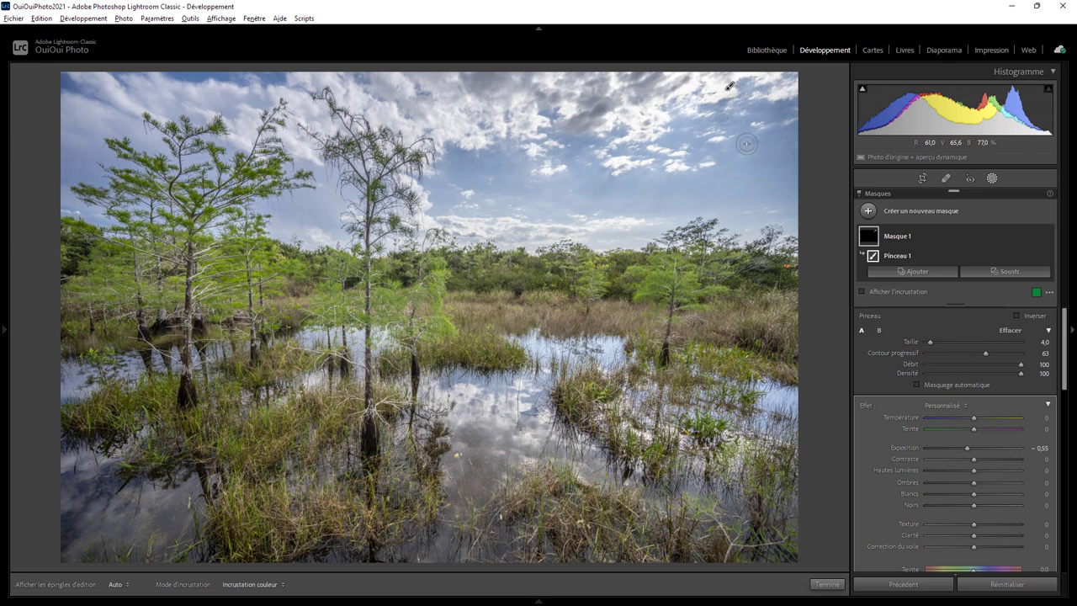
key("alt")
key("bracketleft")
key("h")
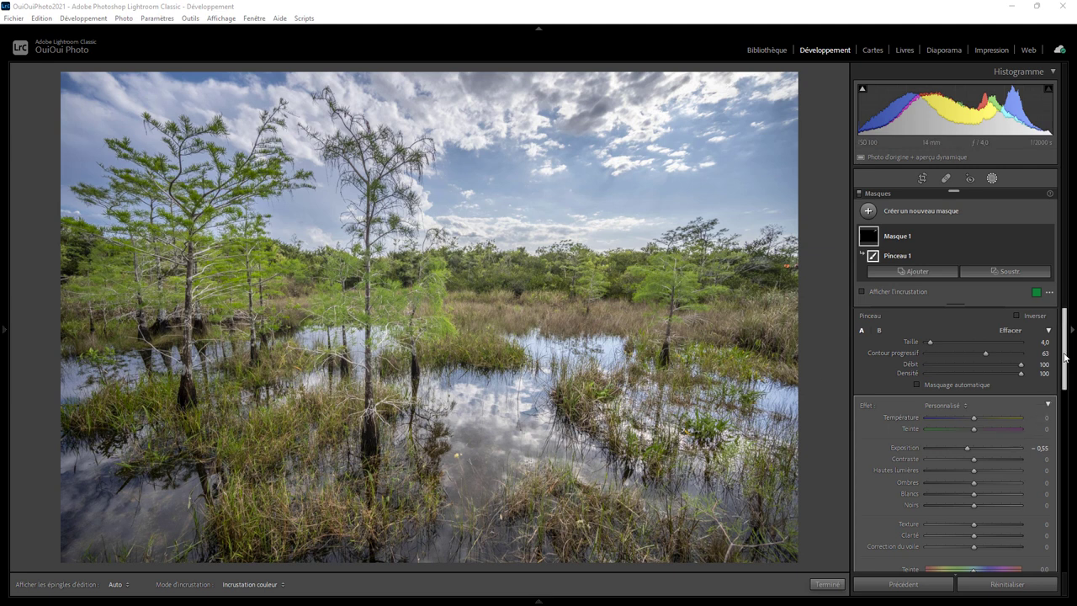
- In TSL / Couleur, push blue saturation up as a test, then return it to 0
scroll(1068, 358, "down", 5)
scroll(1067, 503, "down", 3)
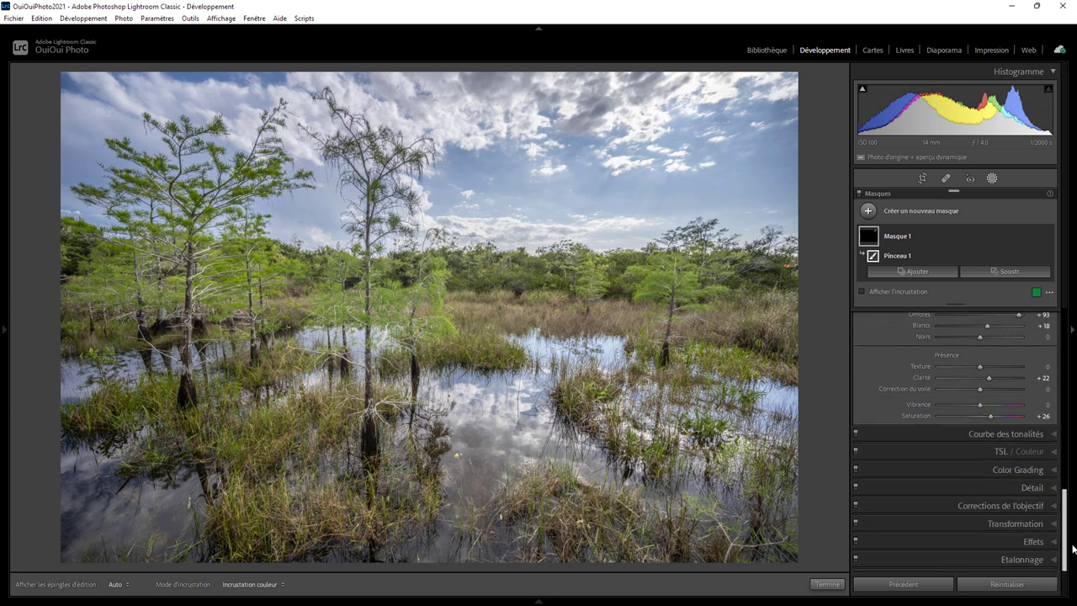
left_click(1055, 452)
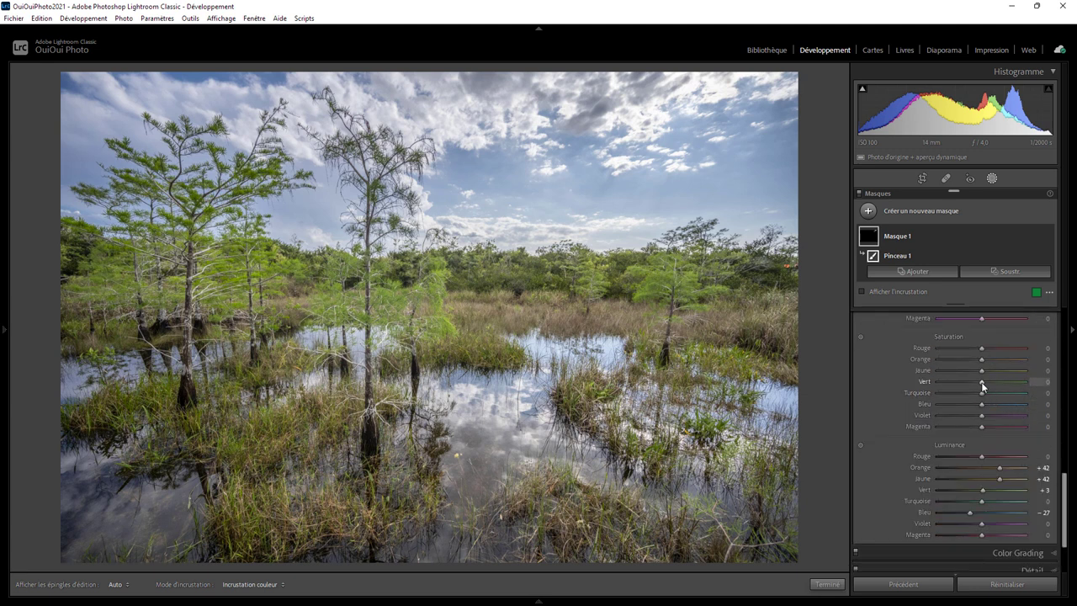
left_click_drag(980, 405, 1015, 409)
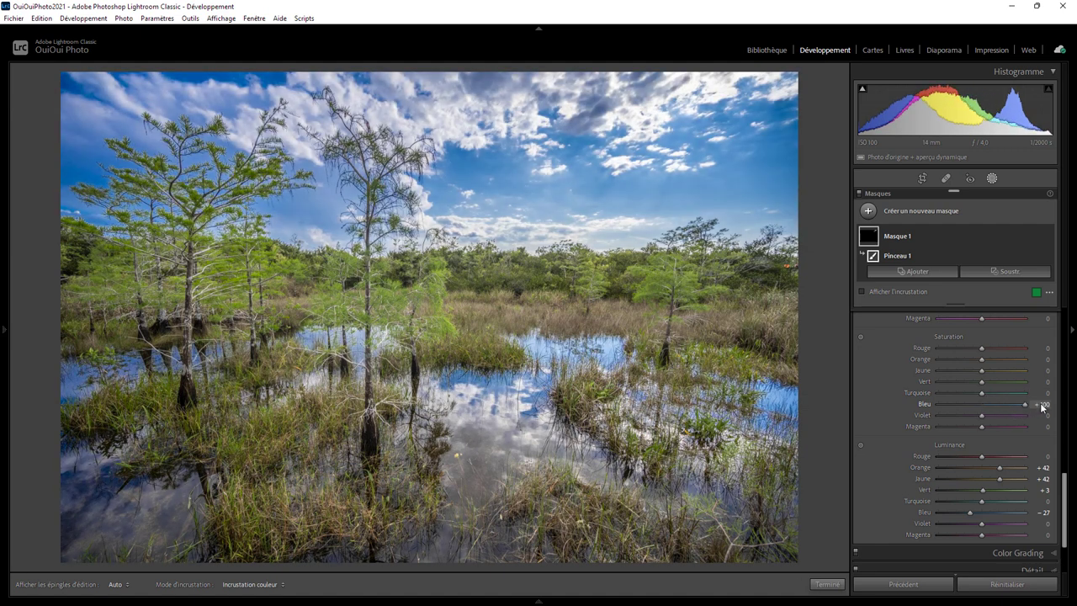
mouse_move(1040, 406)
left_mouse_down()
mouse_move(974, 405)
mouse_move(985, 410)
left_mouse_up()
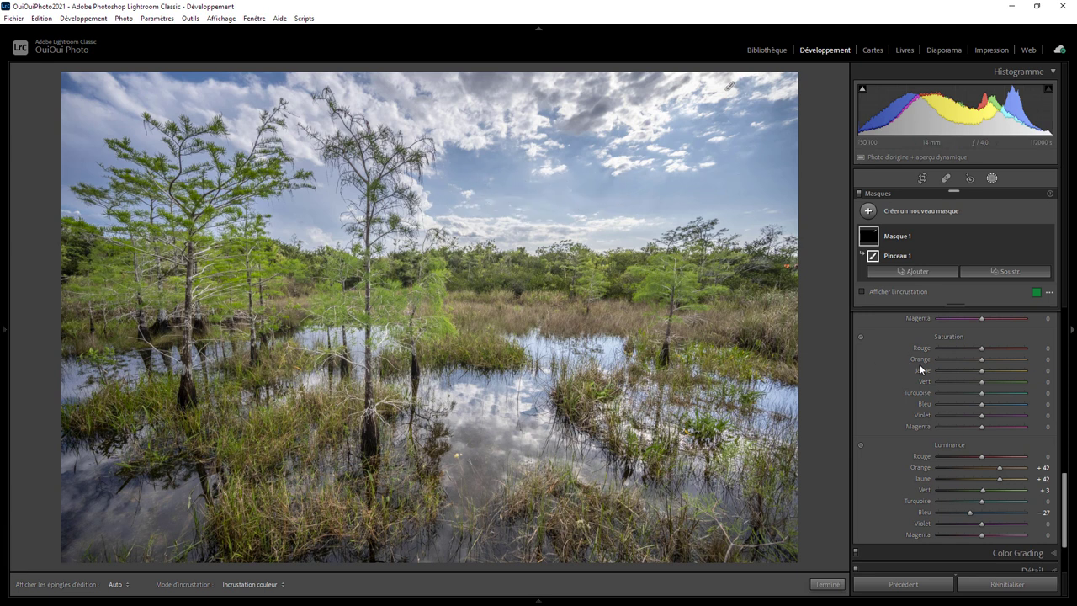
left_click_drag(1064, 505, 1064, 340)
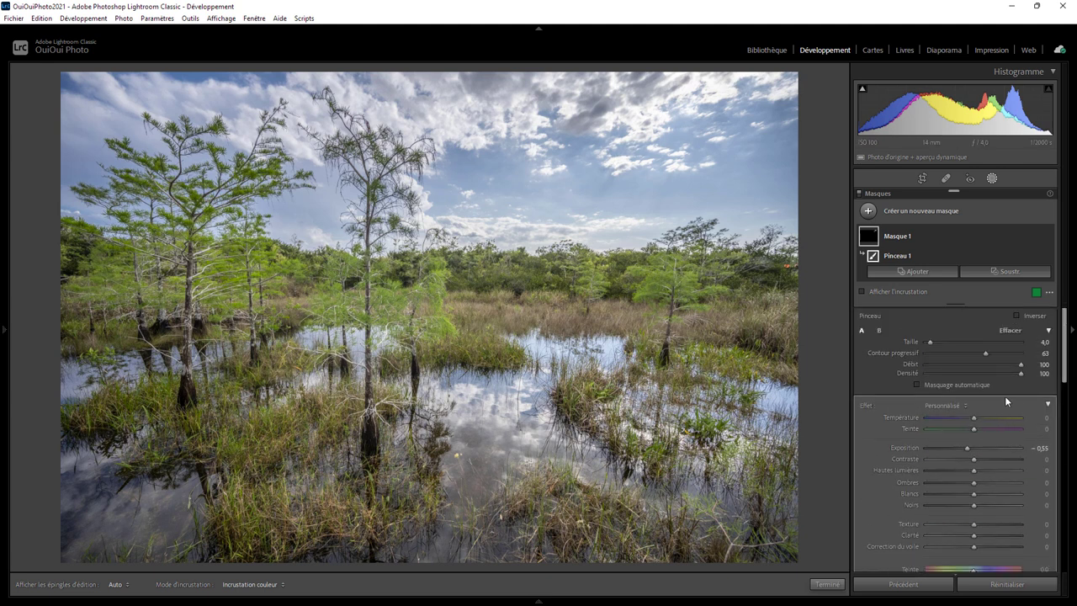
left_click_drag(1065, 371, 1064, 471)
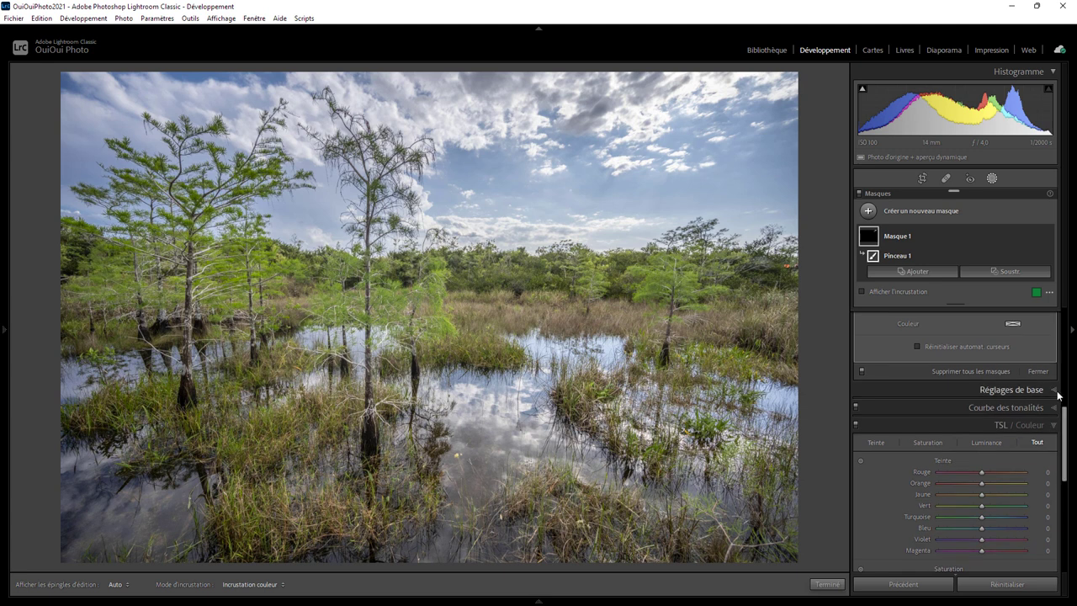
- Set Dehaze to +5 in the Basic panel and zoom in on the sky
left_click(1053, 390)
left_click_drag(1064, 446, 1063, 489)
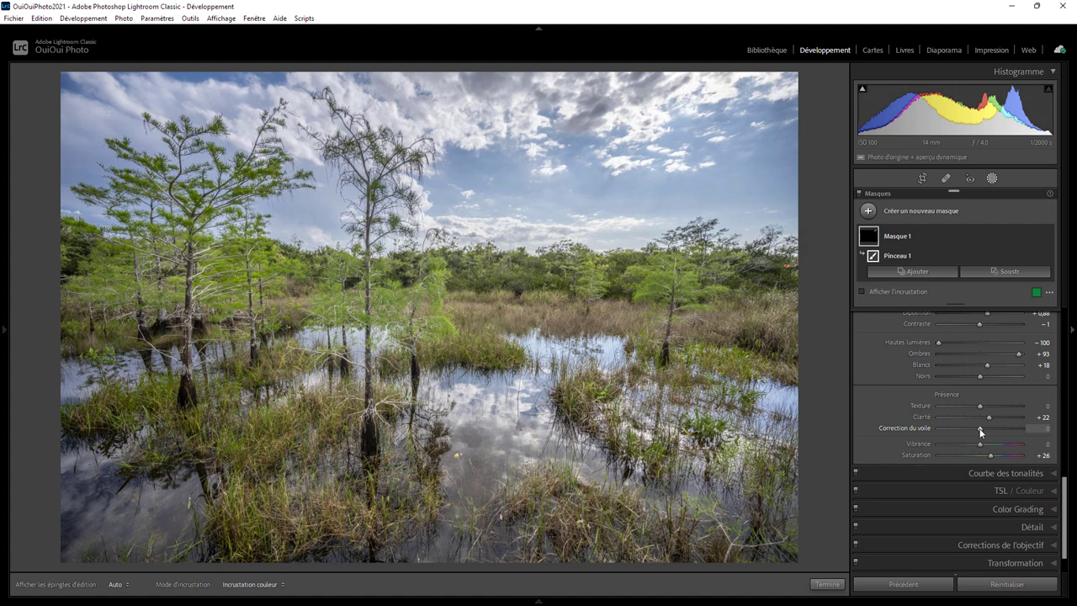
mouse_move(980, 429)
left_mouse_down()
mouse_move(991, 429)
mouse_move(981, 424)
left_mouse_up()
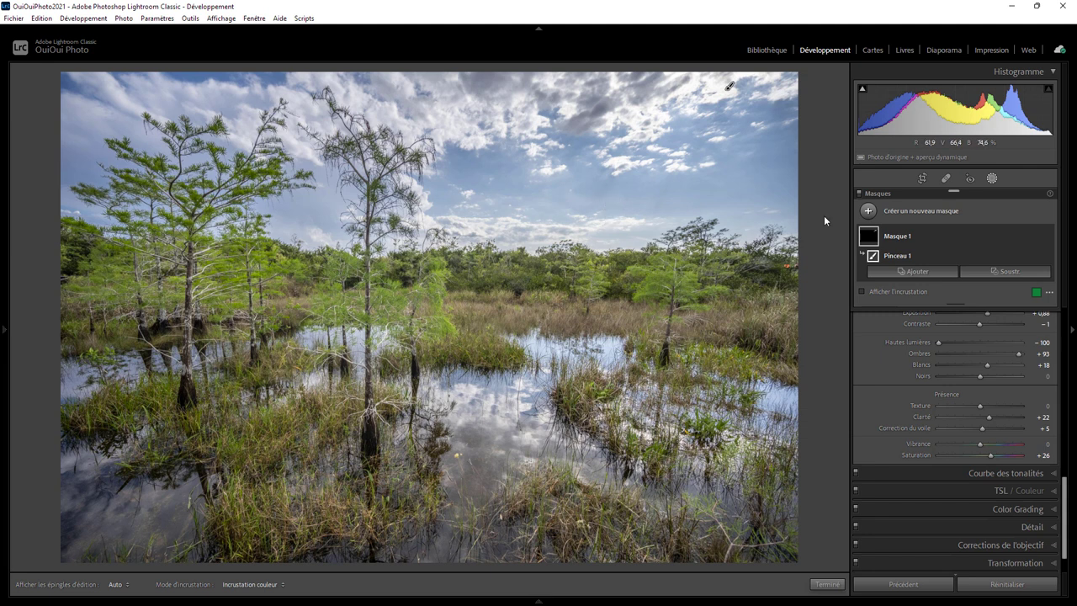
key("z")
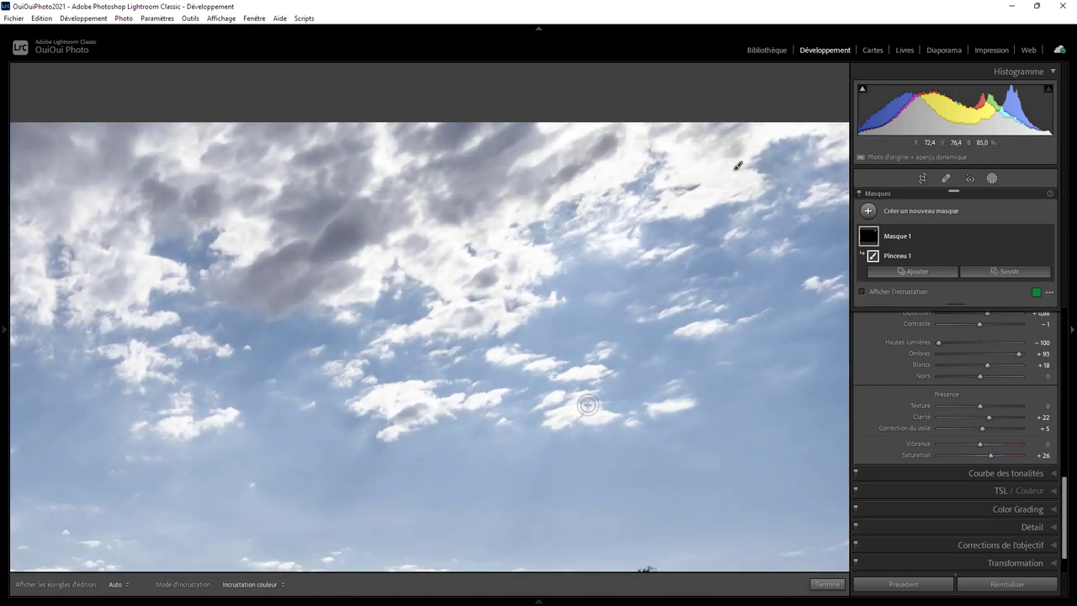
left_click_drag(493, 435, 701, 207)
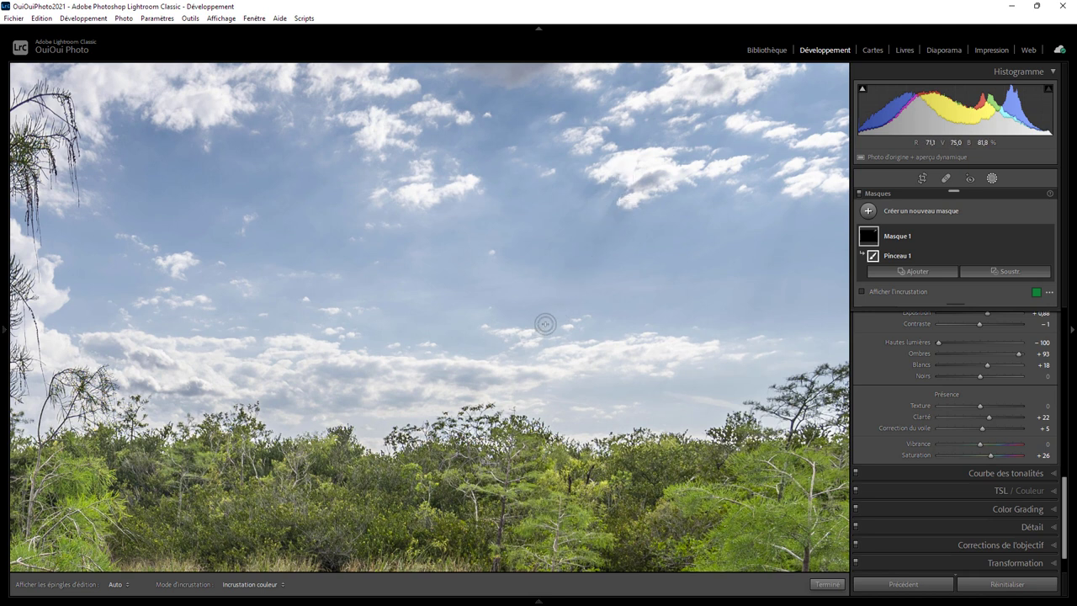
left_click_drag(750, 260, 531, 412)
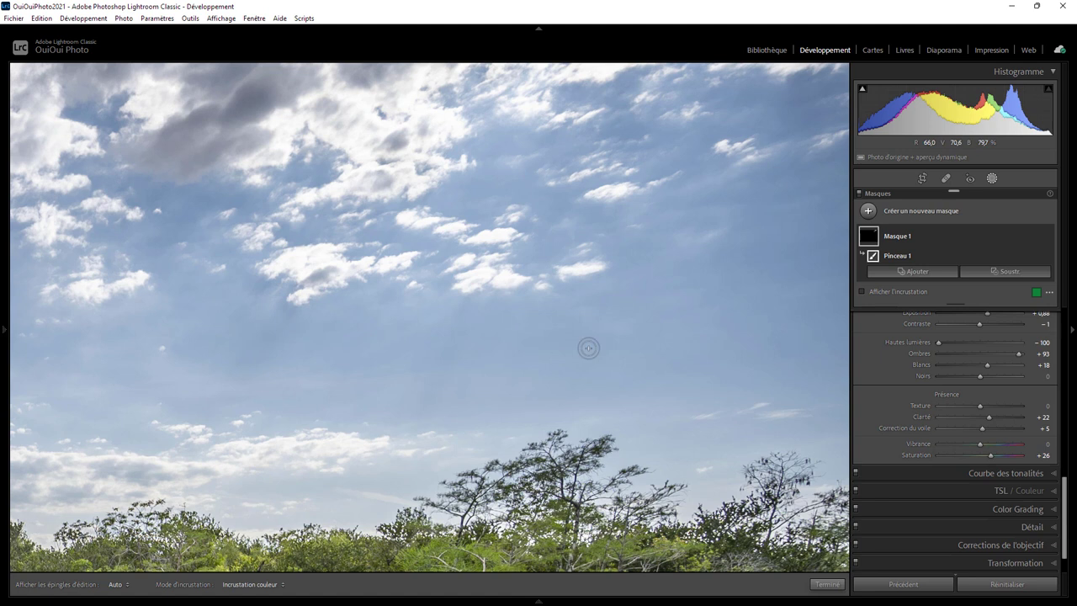
left_click(660, 272)
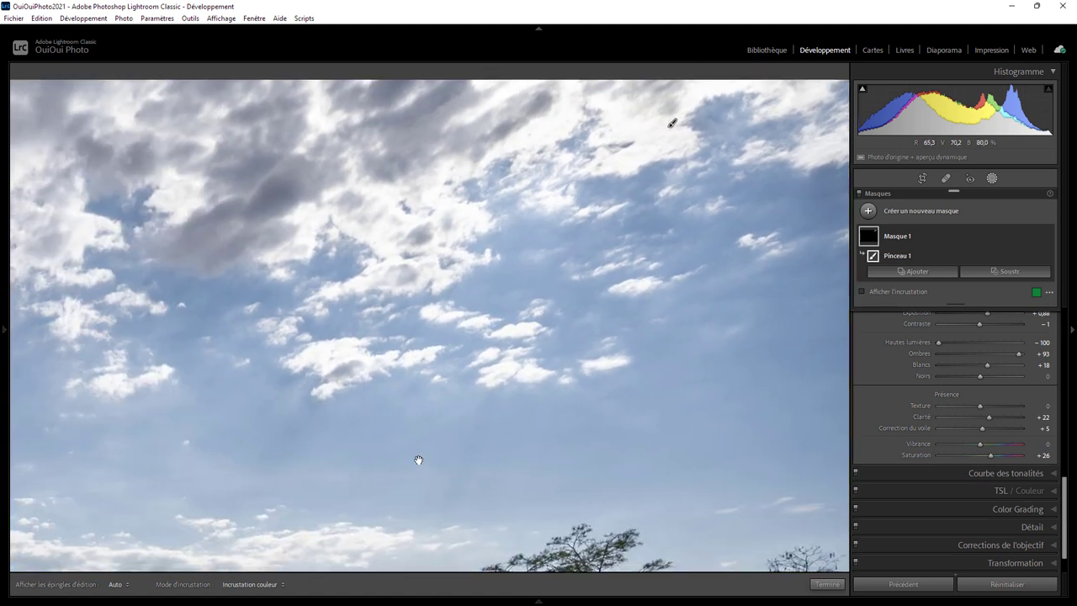
left_click(363, 464)
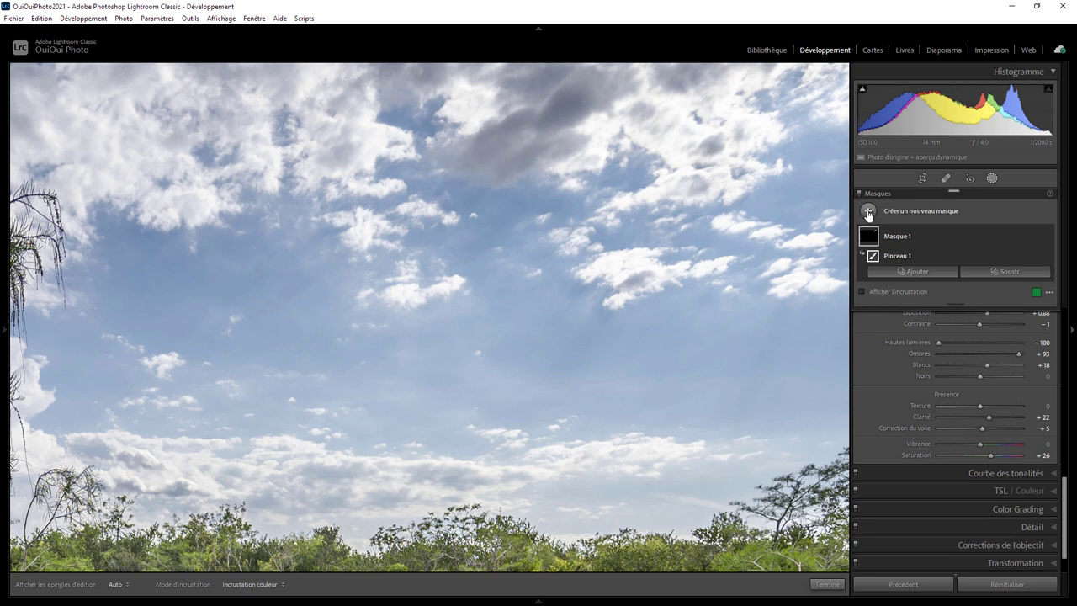
- Create a new brush mask with Clarity -49 and brush size 14
left_click(868, 211)
left_click(921, 253)
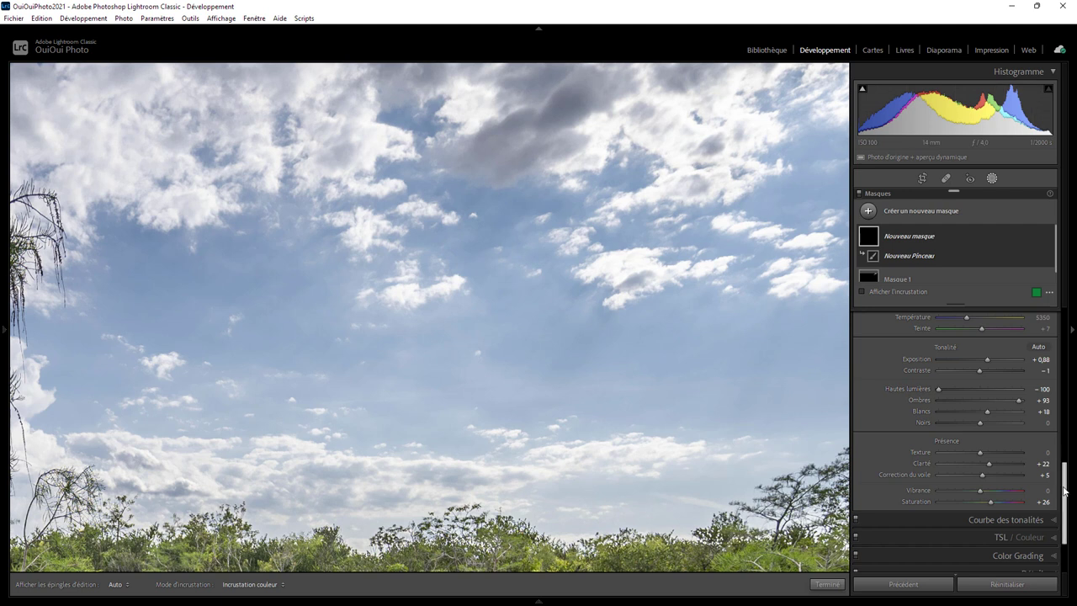
left_click_drag(1064, 491, 1057, 335)
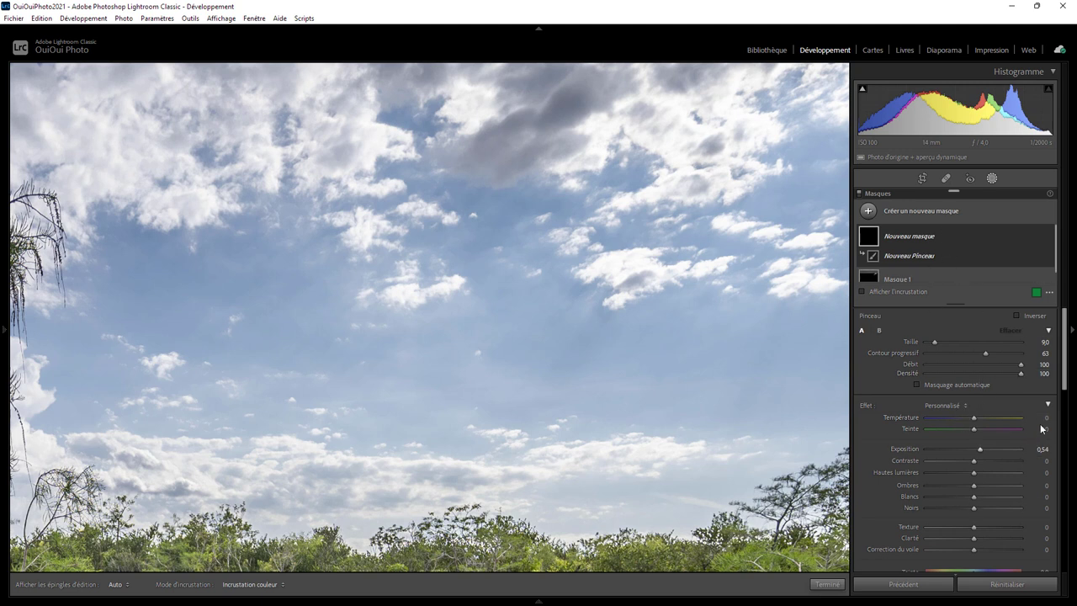
mouse_move(1064, 384)
left_mouse_down()
mouse_move(1064, 459)
mouse_move(1057, 375)
left_mouse_up()
left_click(1066, 378)
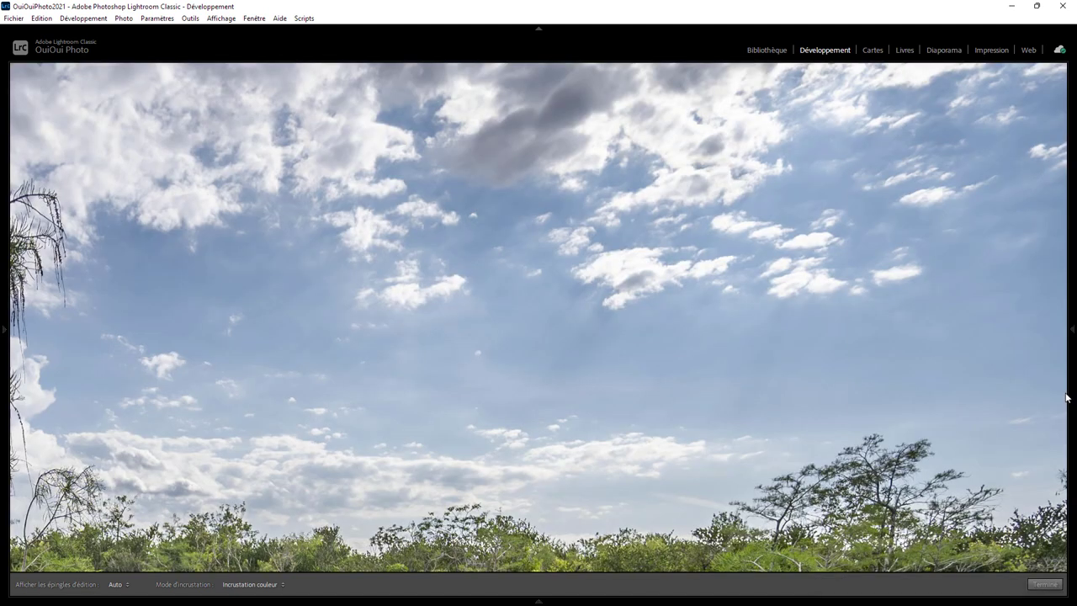
left_click(1071, 306)
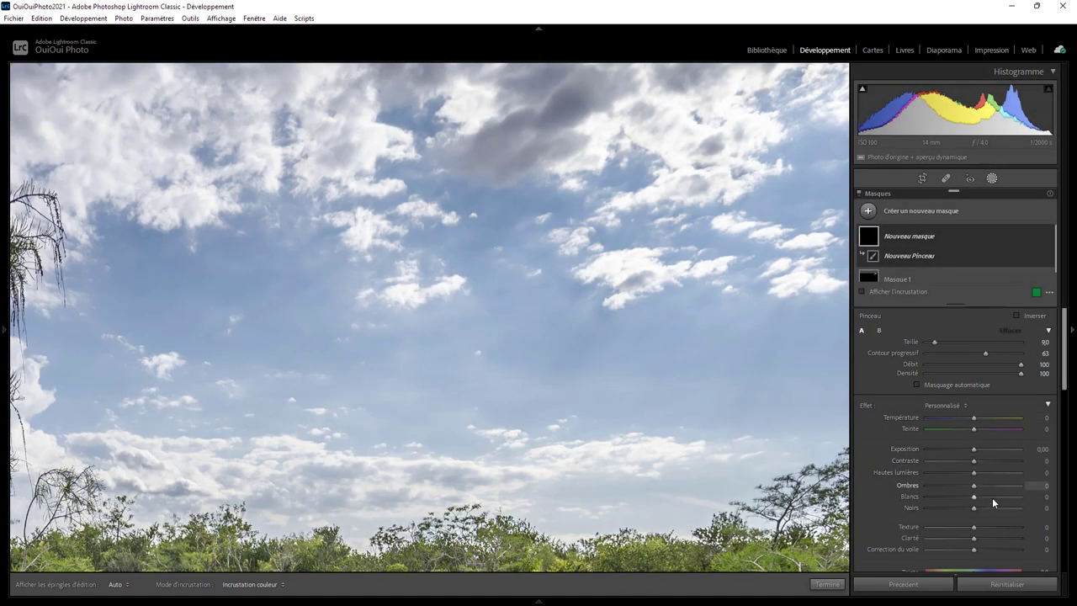
left_click_drag(953, 541, 951, 538)
- Paint the softening brush over the sky, hide the pins, and close mask editing
scroll(620, 340, "up", 5)
mouse_move(620, 339)
left_mouse_down()
mouse_move(597, 328)
mouse_move(735, 380)
left_mouse_up()
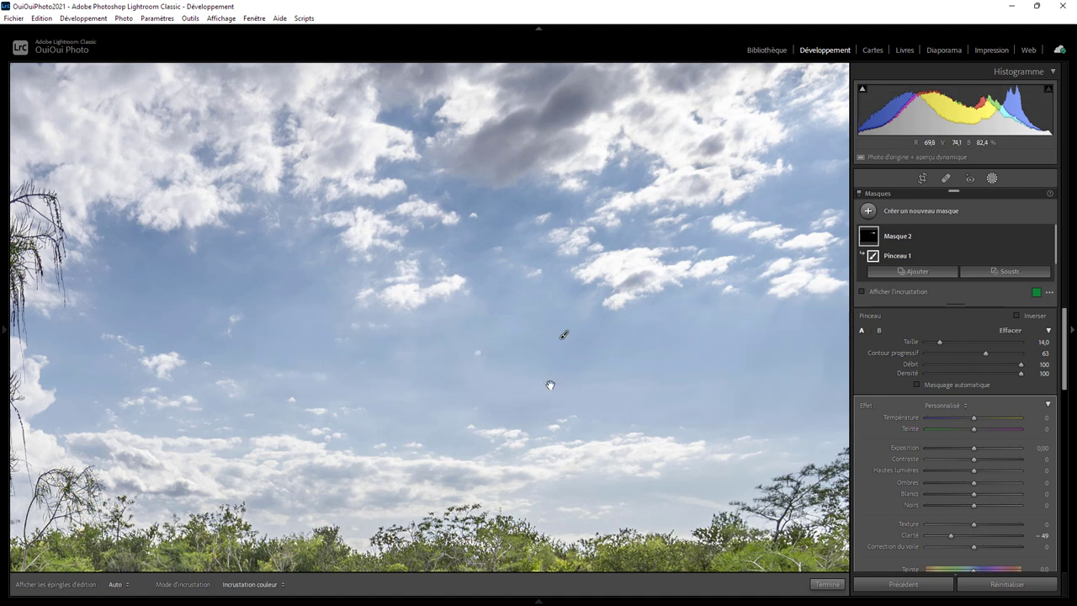
left_click_drag(547, 384, 473, 260)
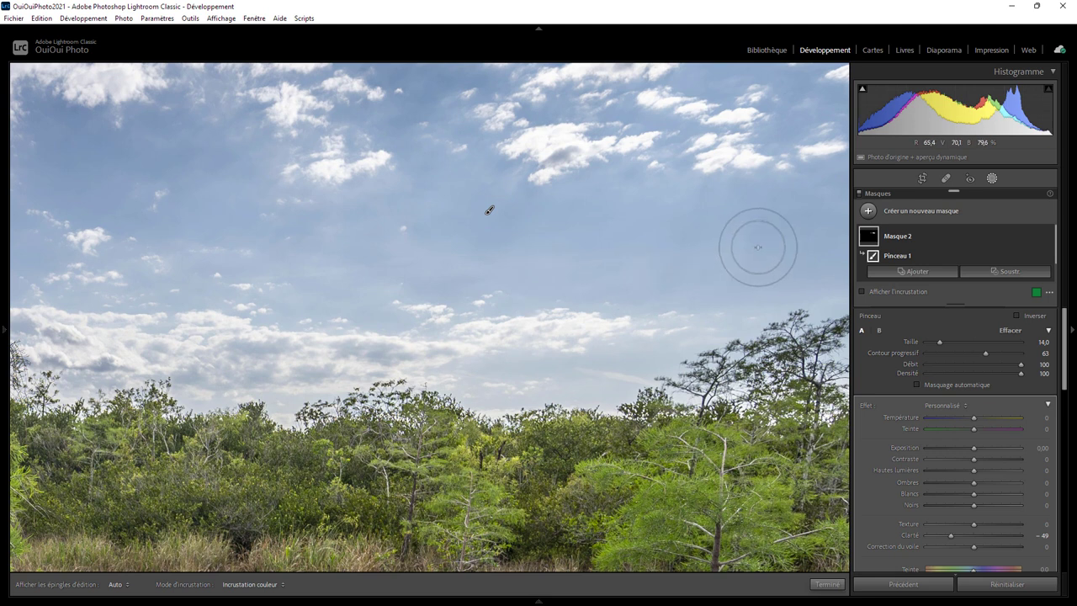
left_click_drag(757, 249, 477, 354)
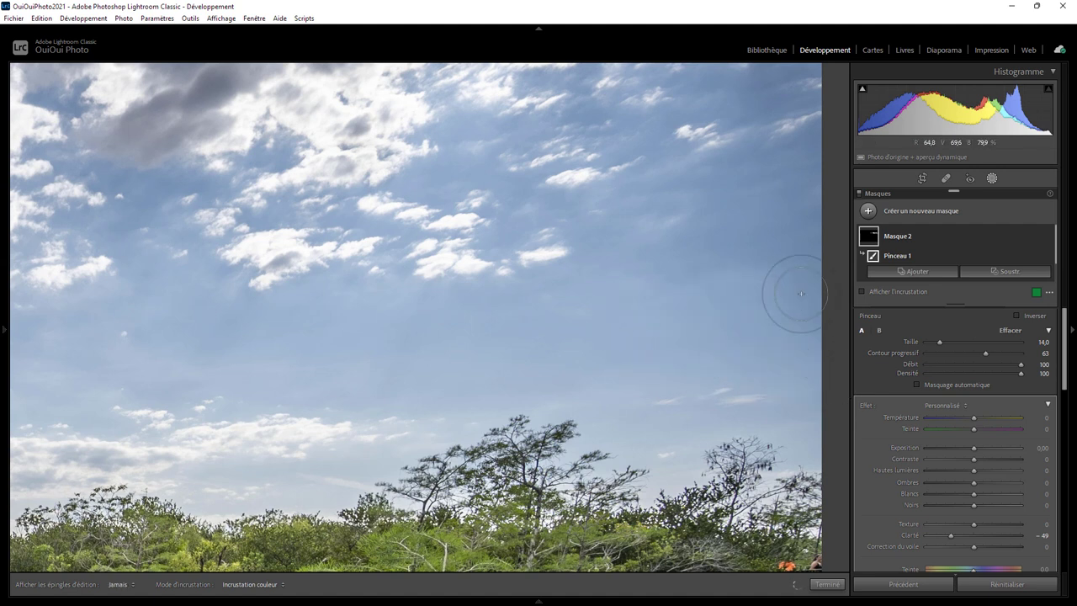
key("h")
key("h")
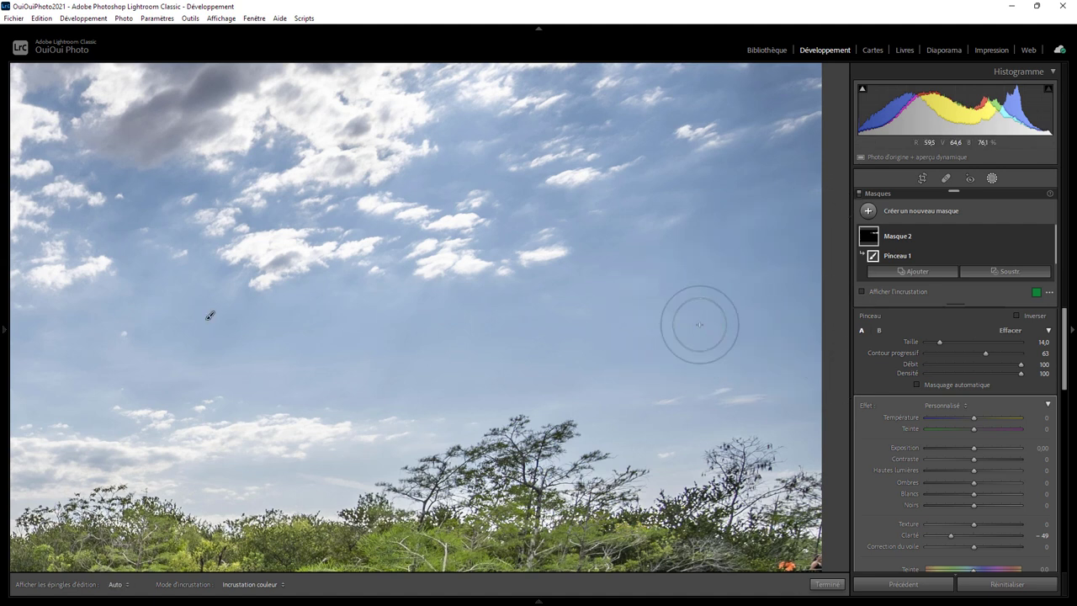
left_click(827, 582)
left_click(491, 283)
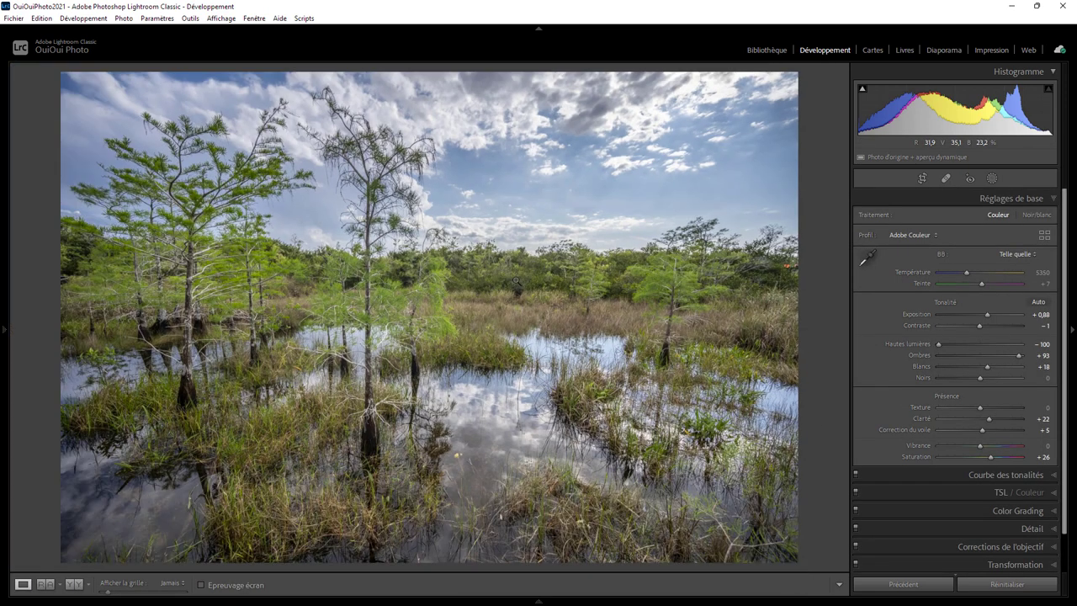